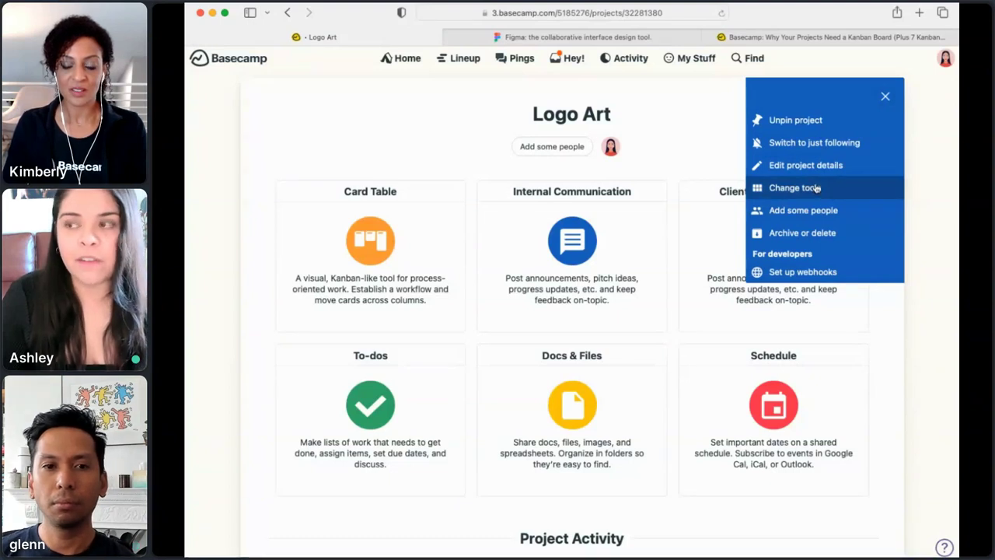
Open the tool setup page of the GH Designs | Logo Art Design project from the home page
click(404, 60)
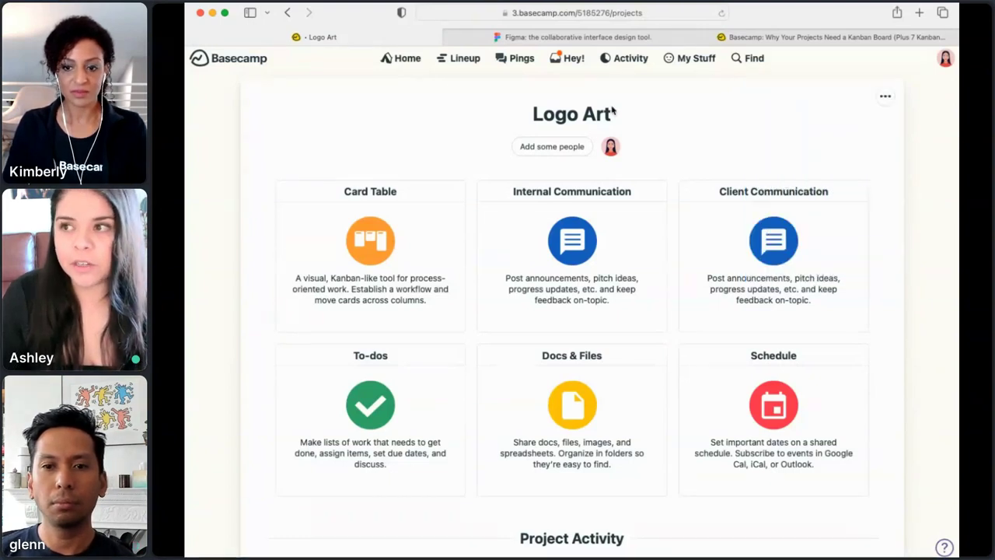
click(699, 292)
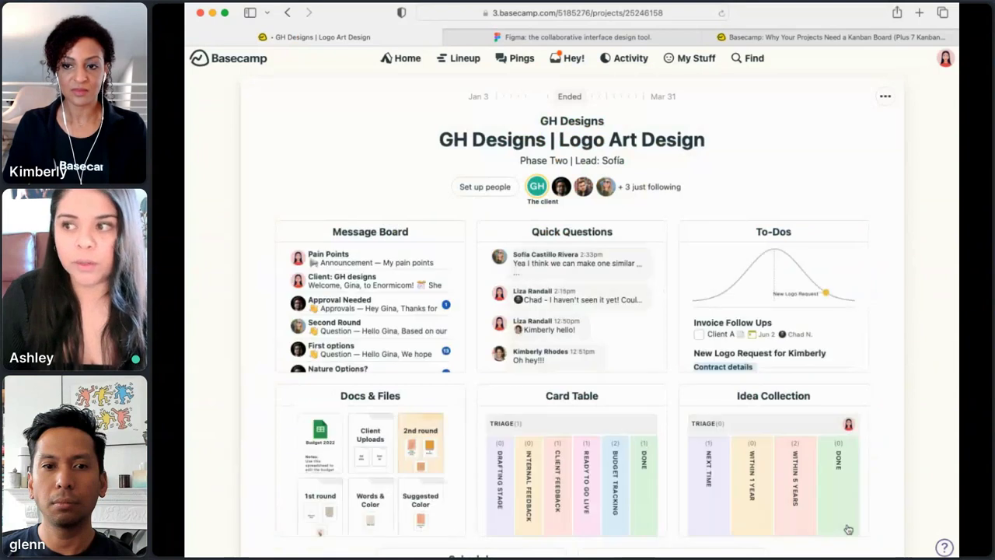
click(885, 96)
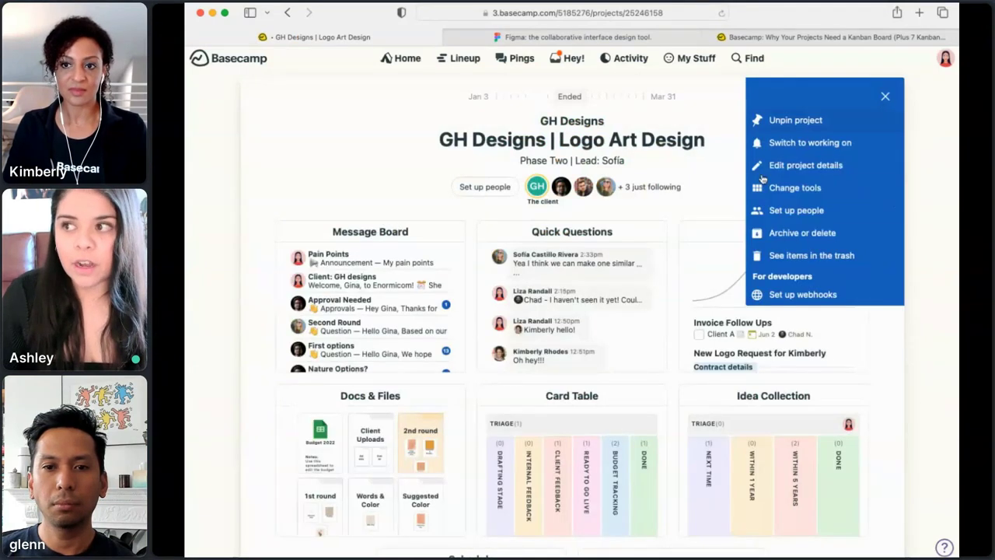
click(794, 188)
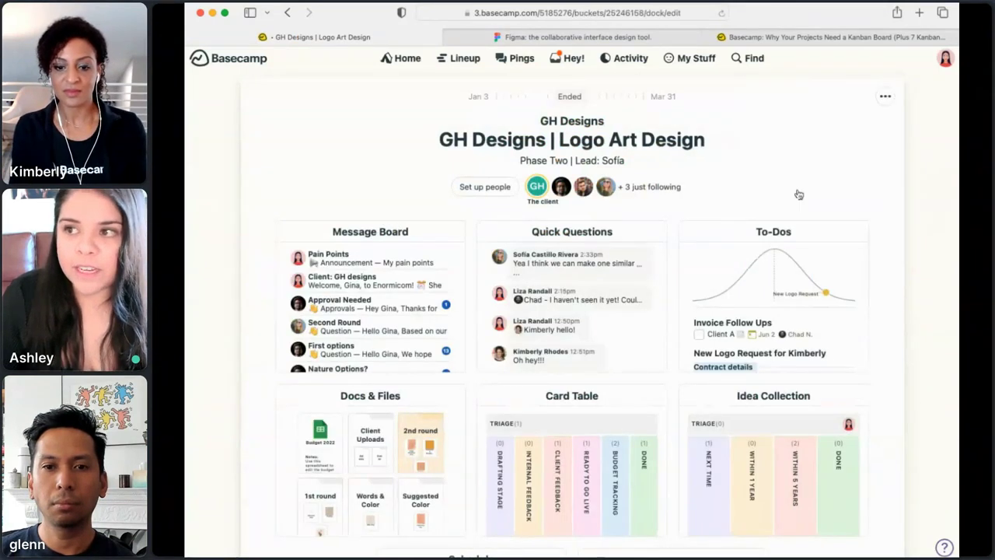
scroll(882, 279, down, 3)
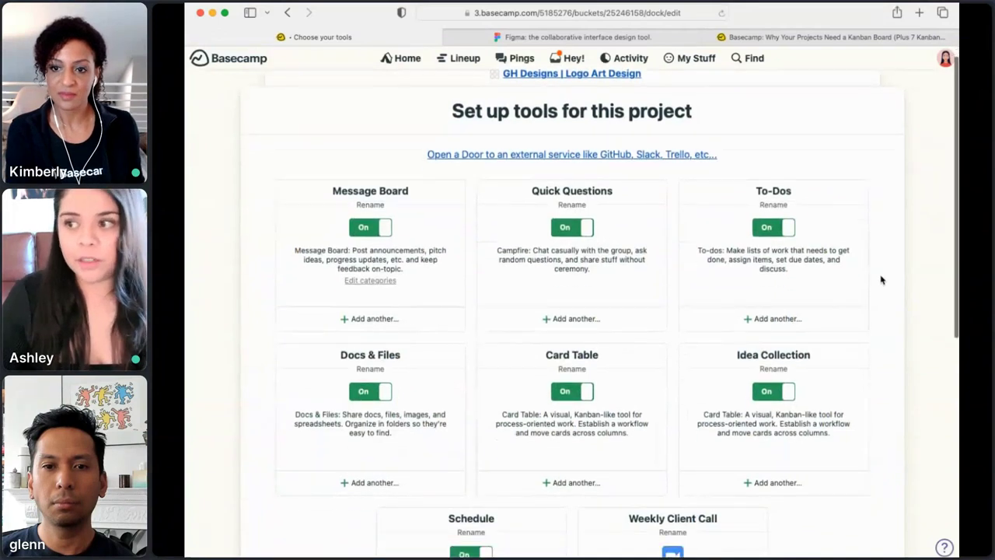
scroll(855, 265, up, 3)
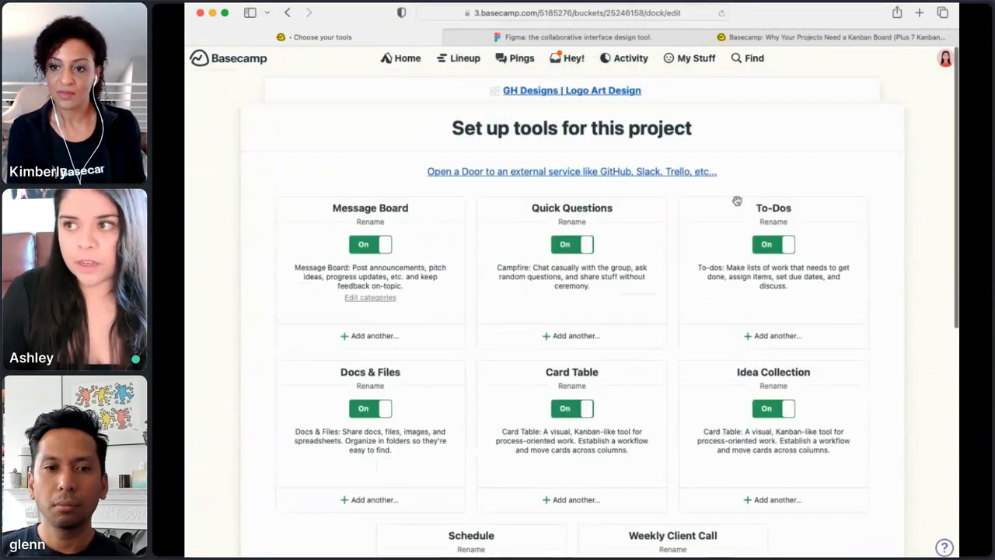
click(627, 173)
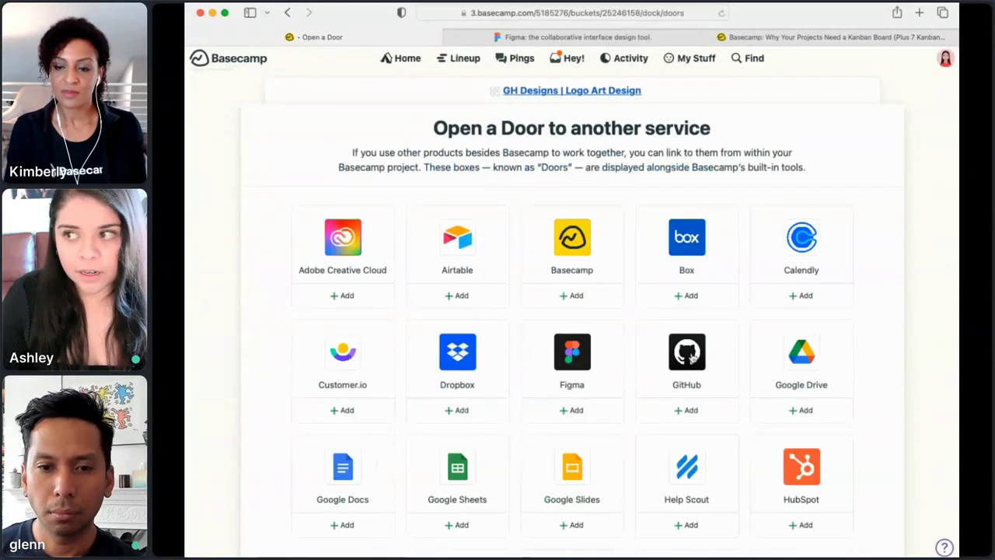
scroll(865, 370, down, 5)
scroll(864, 370, down, 8)
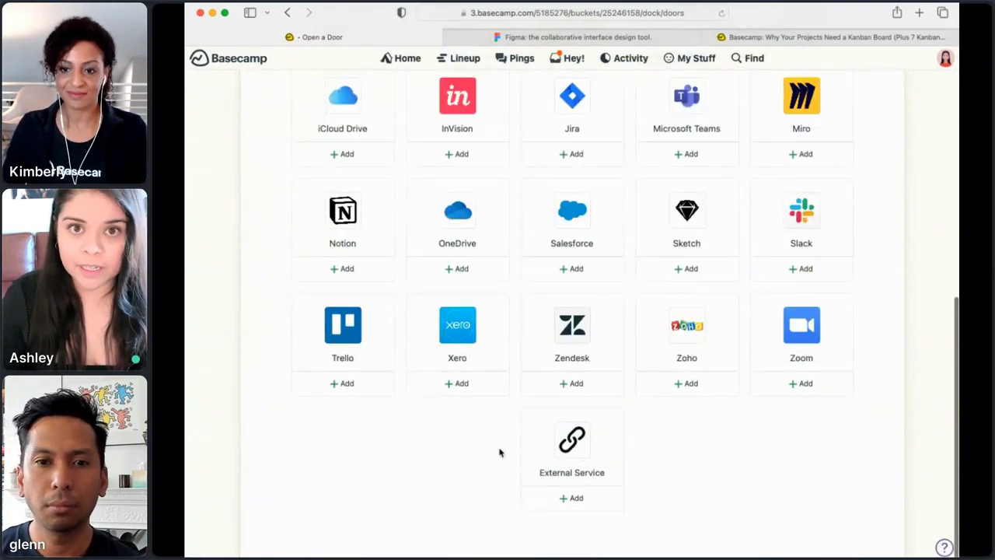
scroll(500, 453, up, 8)
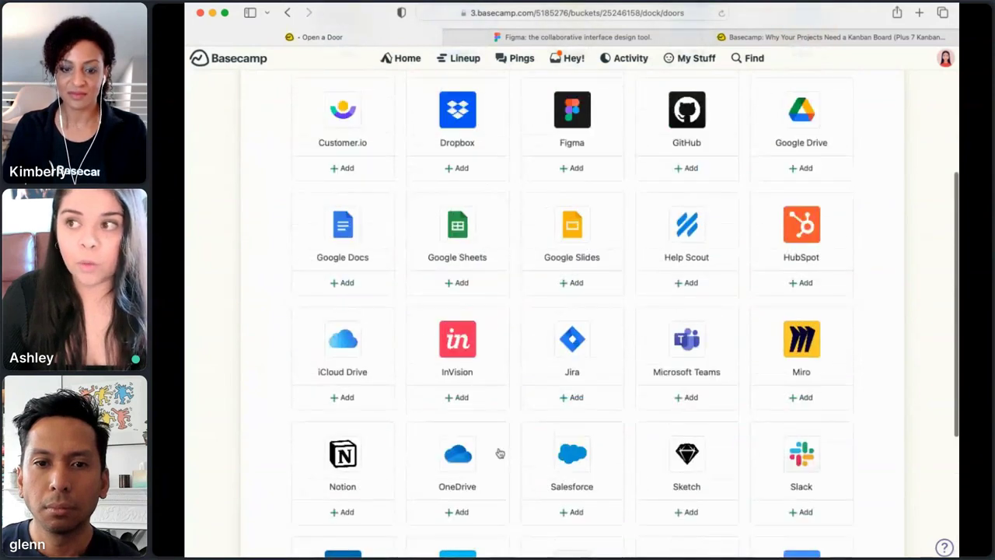
click(572, 204)
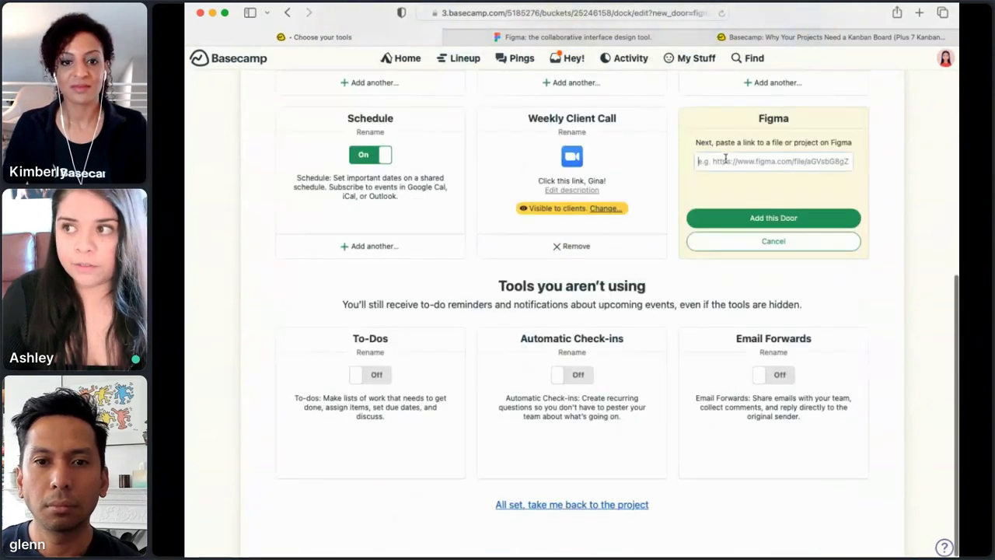
click(734, 160)
text(https://www.figma.com/)
click(781, 219)
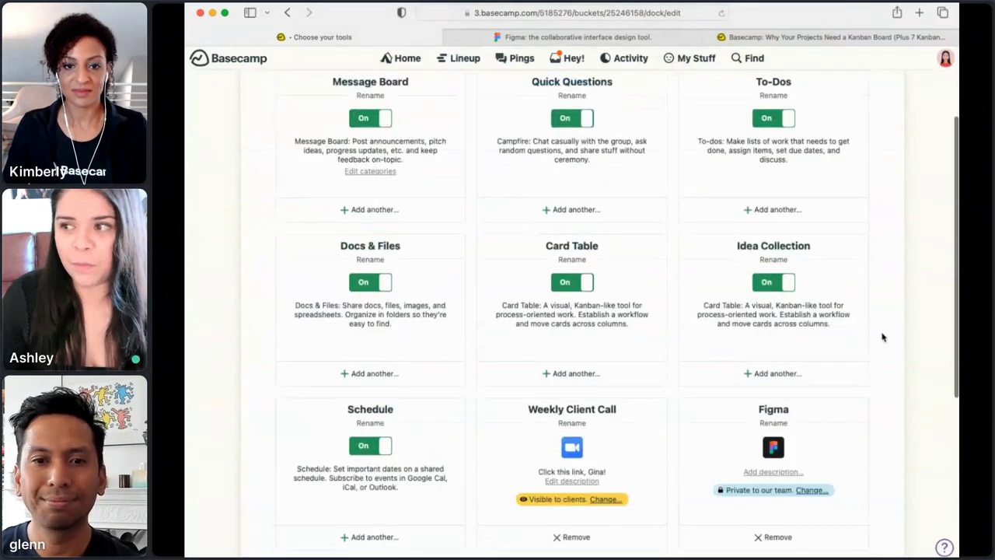
Return to the GH Designs | Logo Art Design project page and view its Figma door among the tools
scroll(850, 430, down, 2)
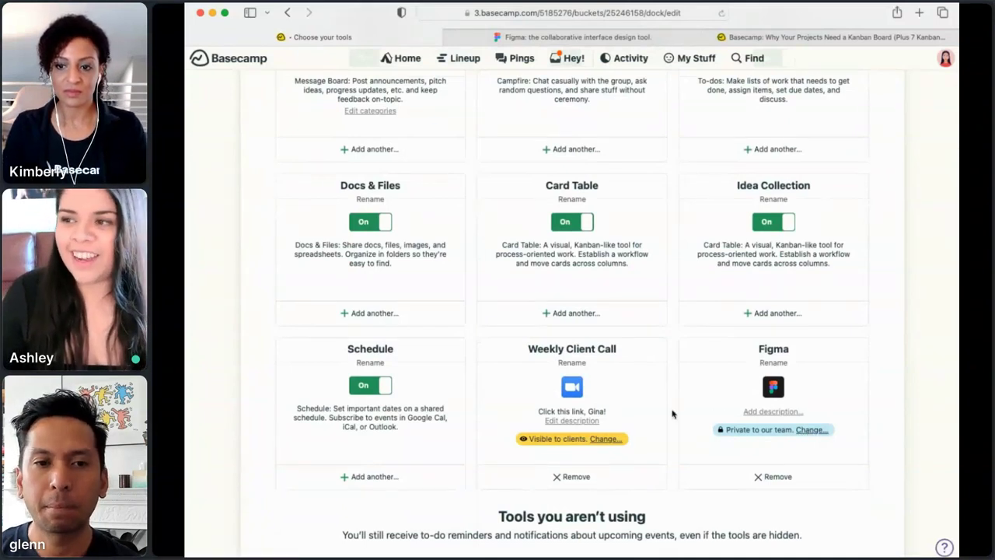
scroll(605, 208, up, 3)
click(574, 90)
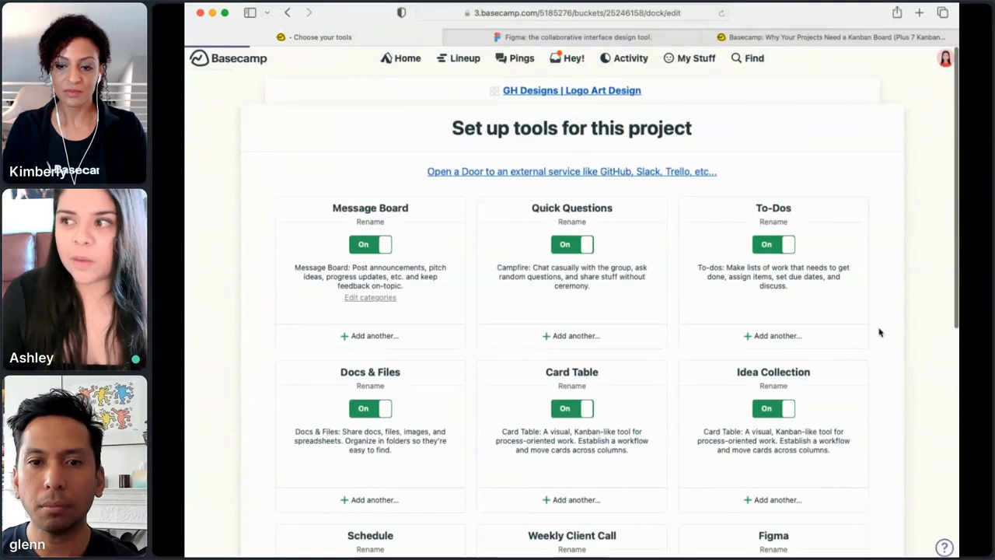
scroll(892, 366, down, 5)
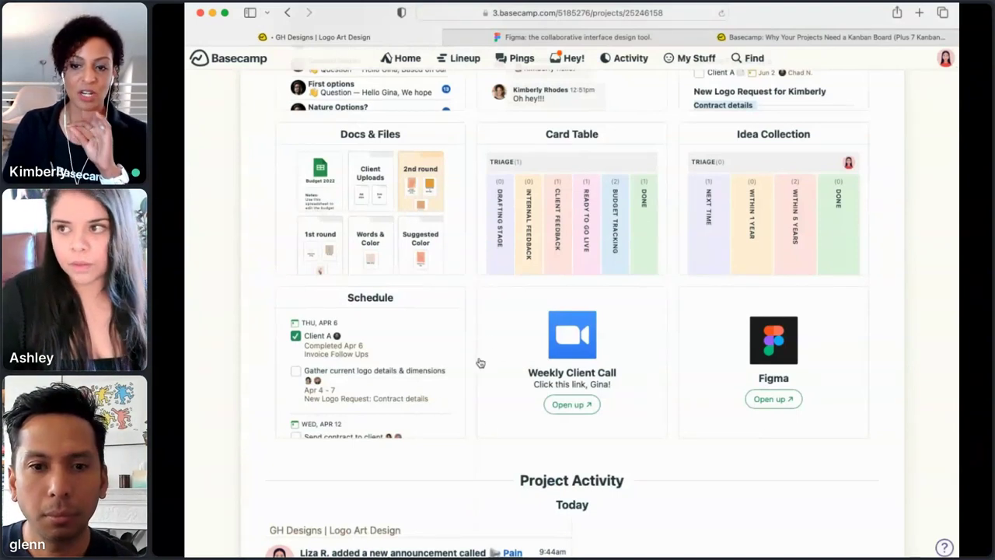
Open the project's Card Table and close the Figma and Kanban board article pages in the browser
click(565, 155)
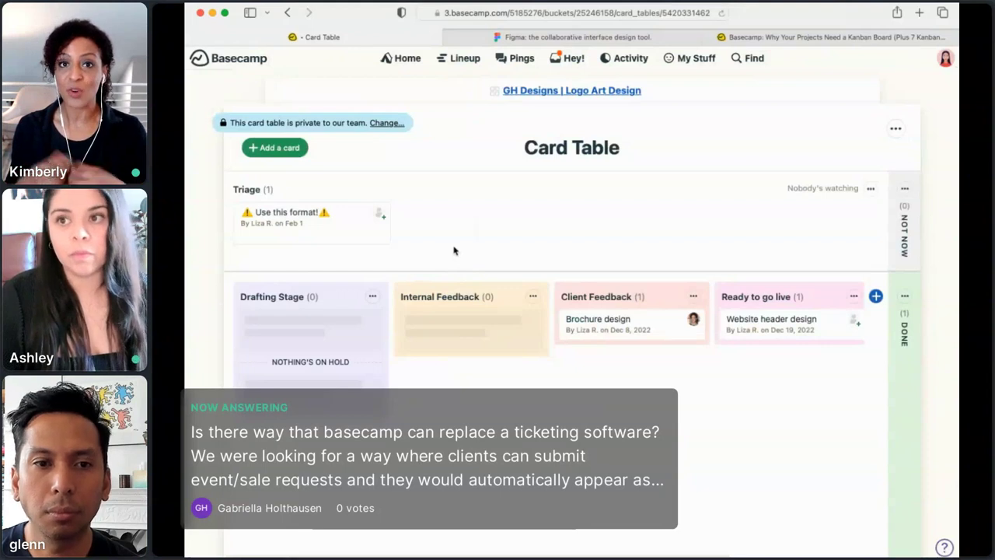
middle_click(582, 37)
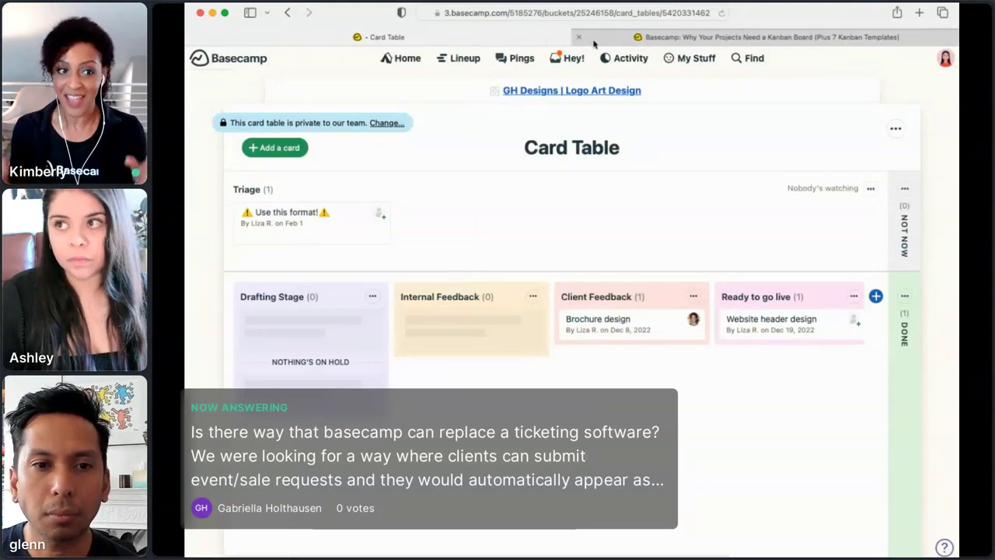
click(580, 36)
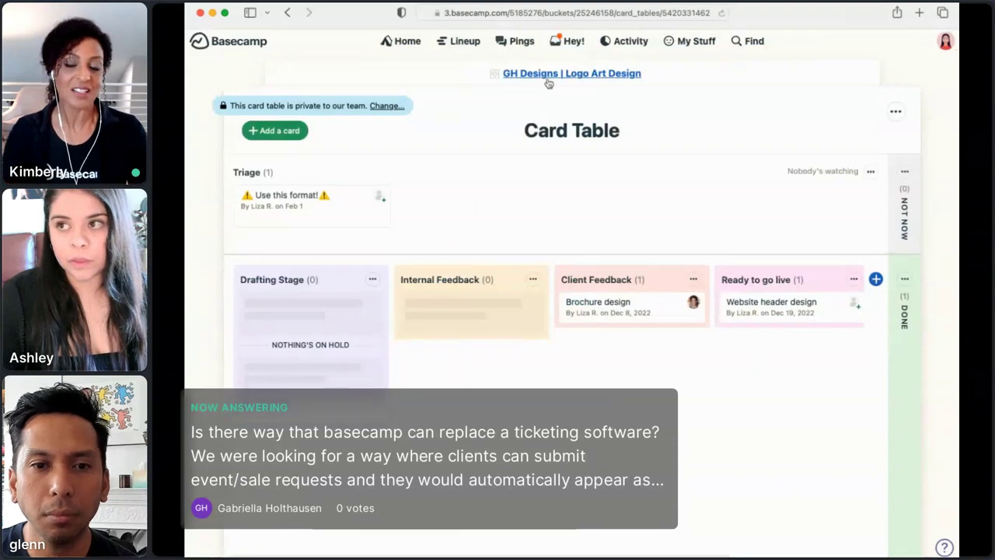
View the Team: Programmers project from the home page and go back to the project overview
click(403, 45)
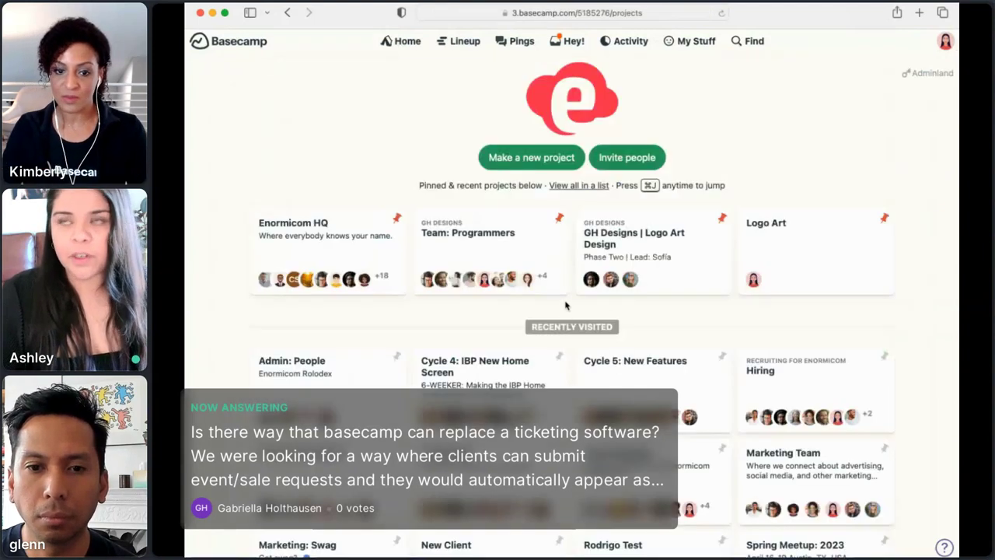
click(527, 255)
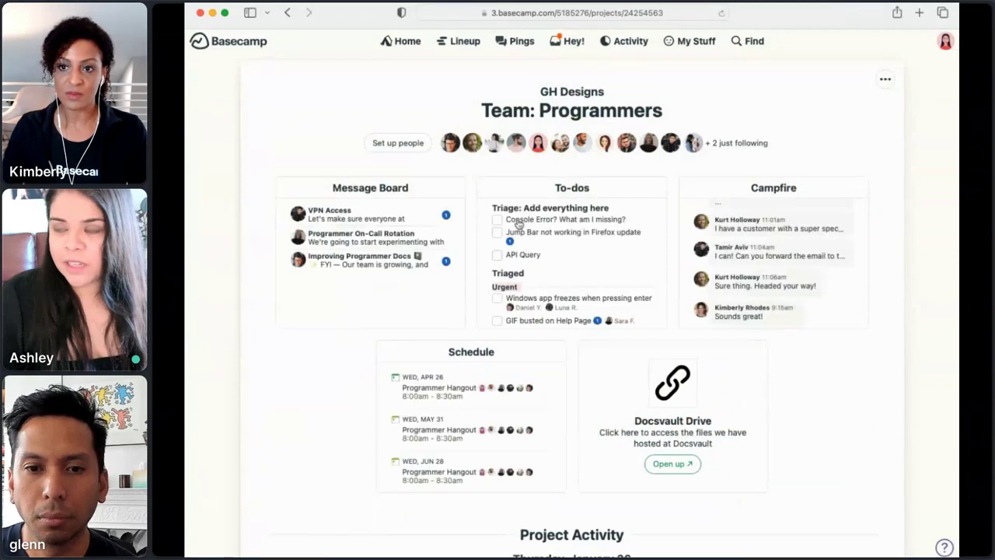
click(286, 11)
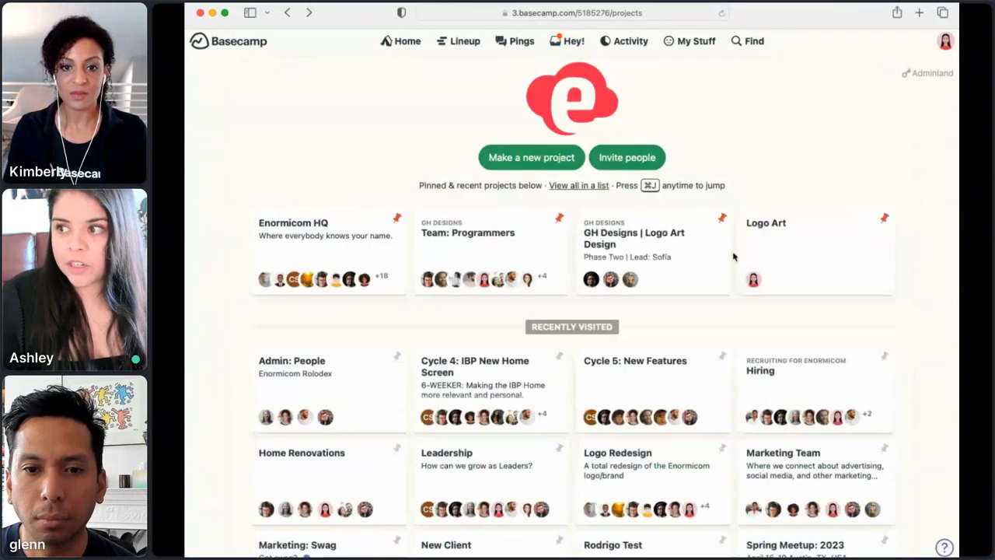
Look through the recently visited projects and reopen the Card Table in GH Designs | Logo Art Design
scroll(713, 327, down, 1)
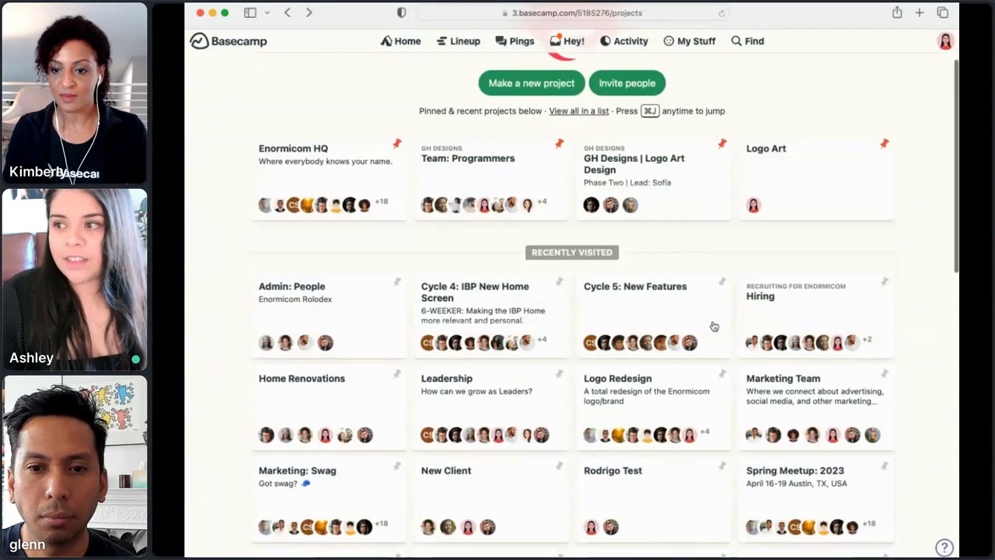
scroll(713, 325, down, 3)
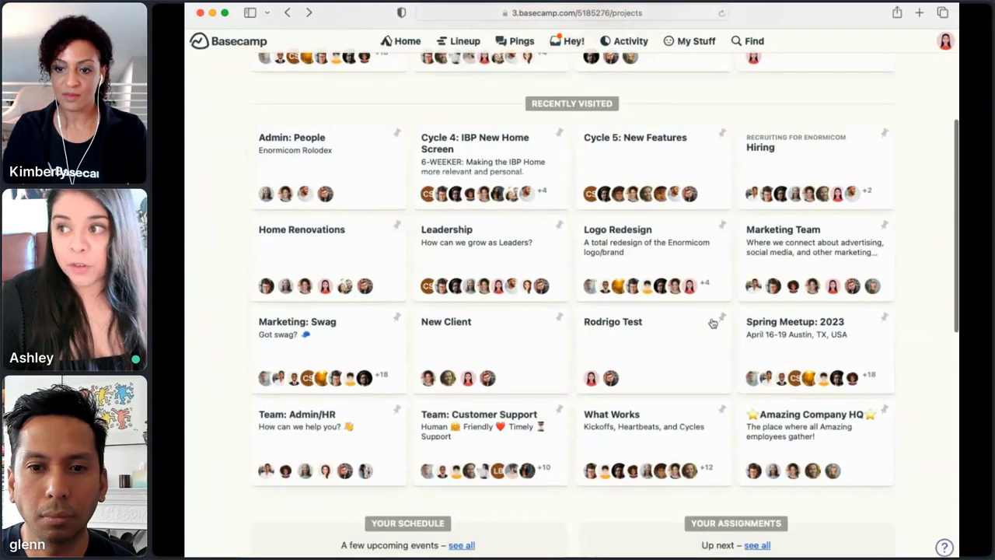
scroll(714, 325, up, 3)
click(715, 269)
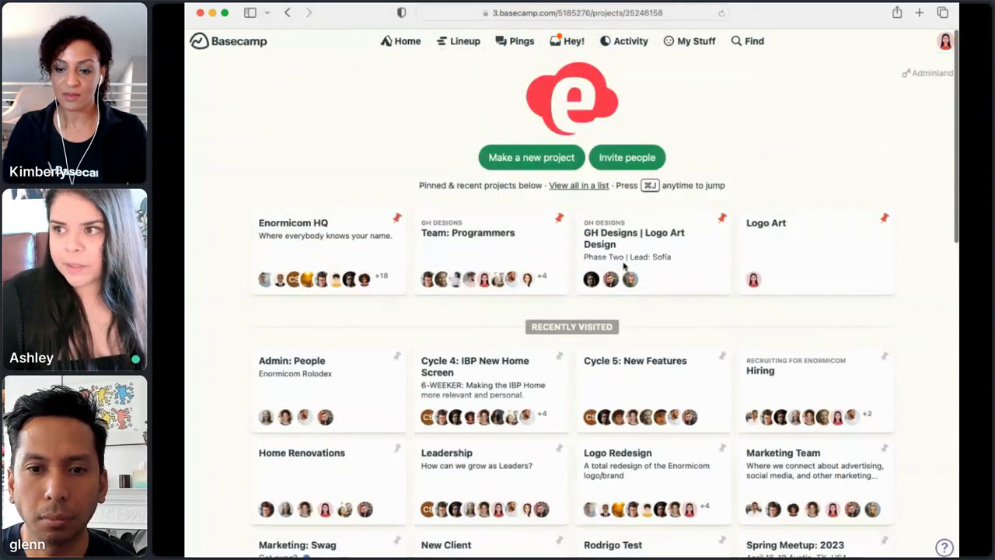
click(582, 378)
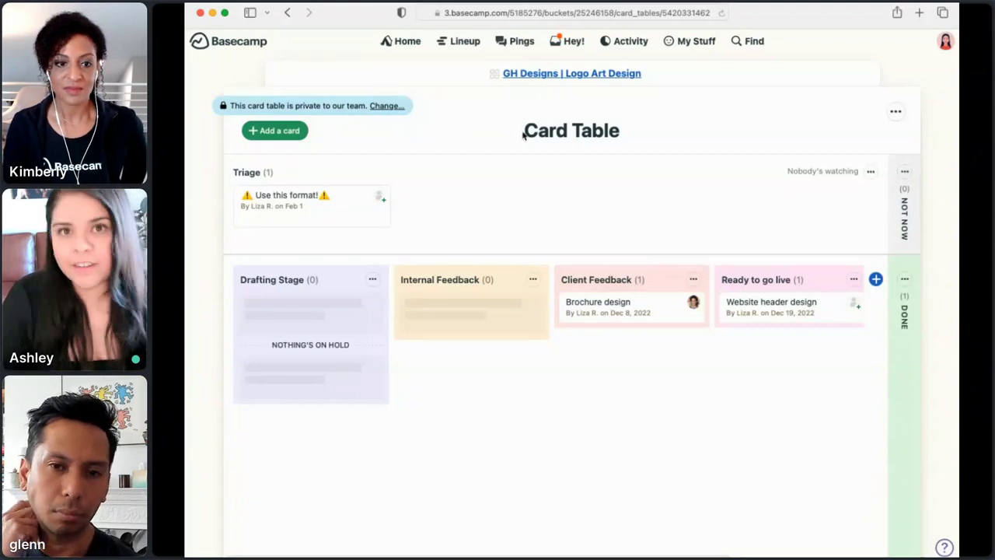
Search all projects for "bug", check the content type and author filters, and close the search
click(751, 41)
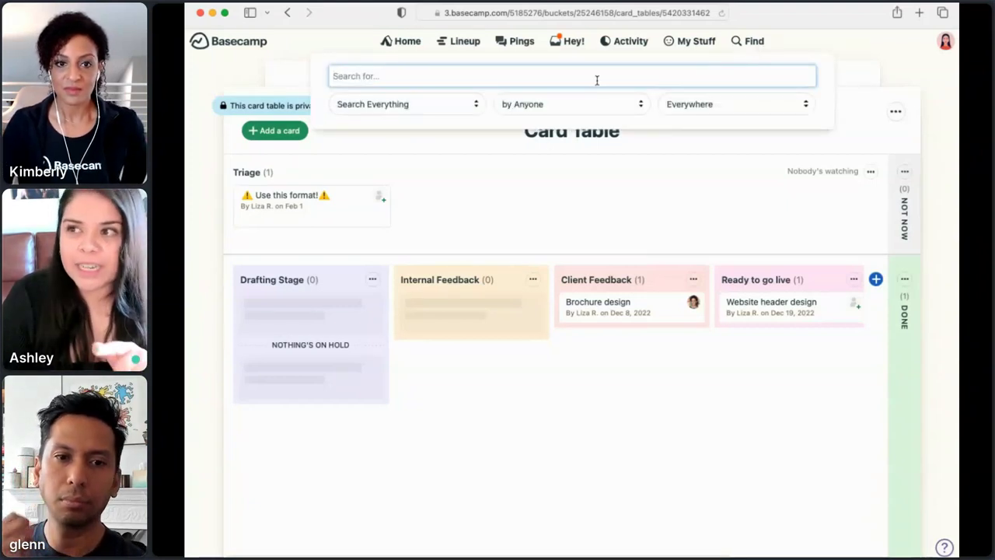
click(404, 113)
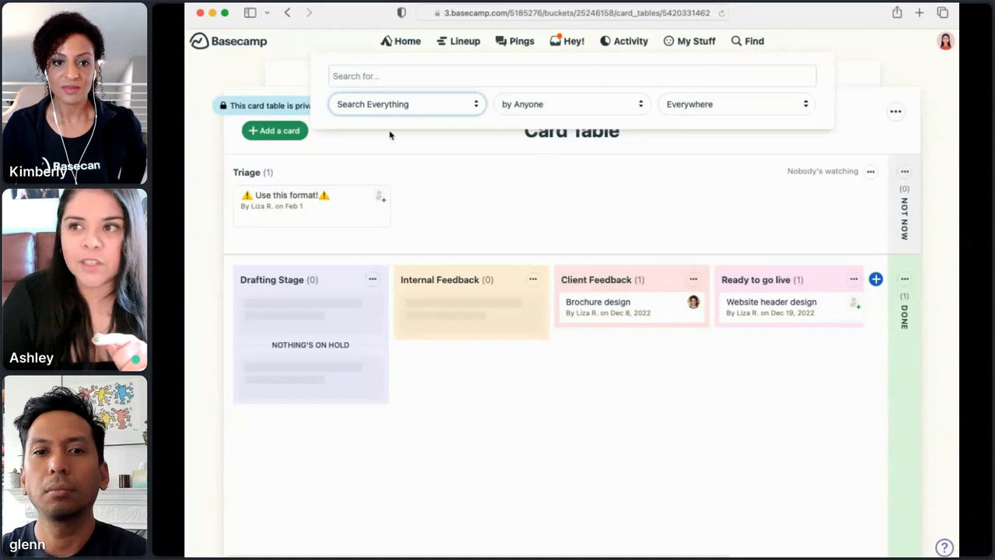
click(393, 75)
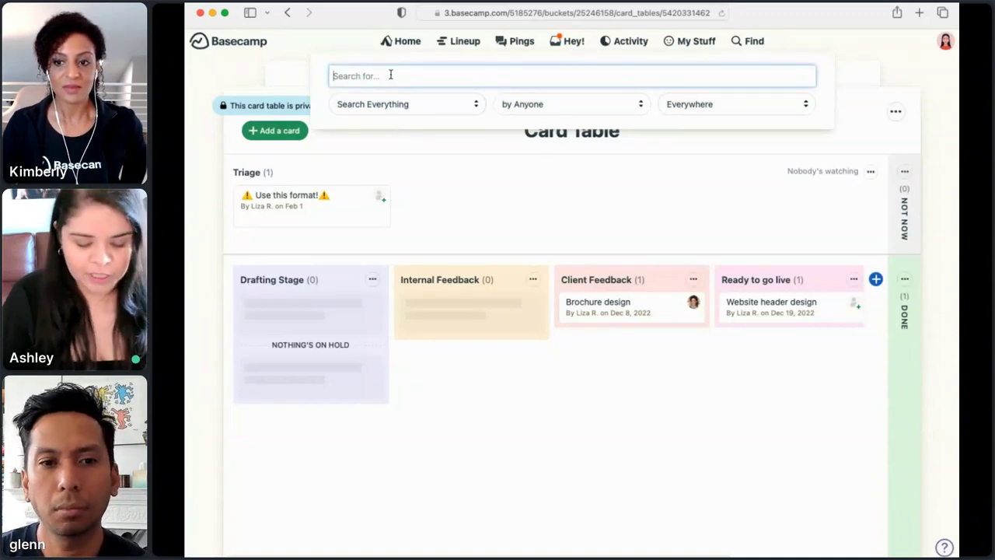
text(bug)
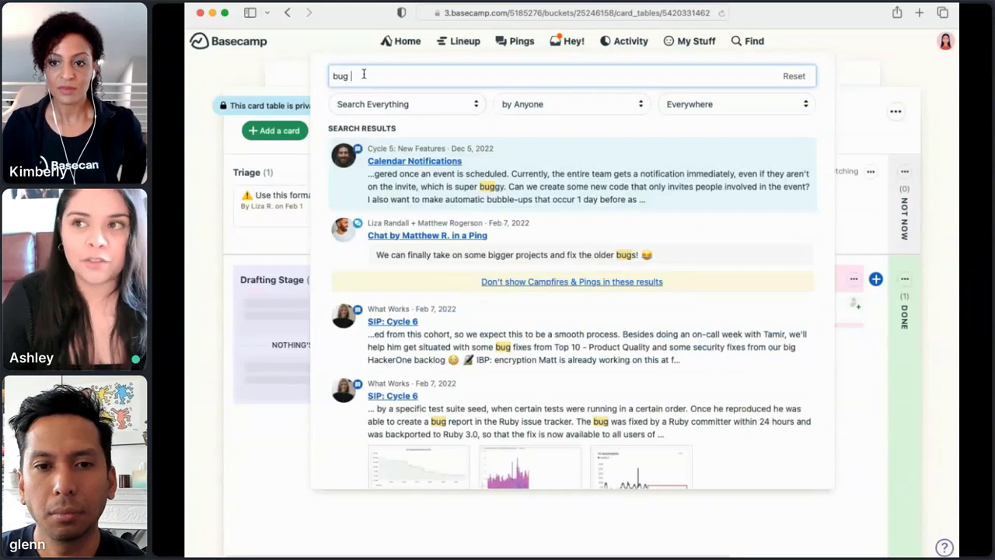
click(397, 103)
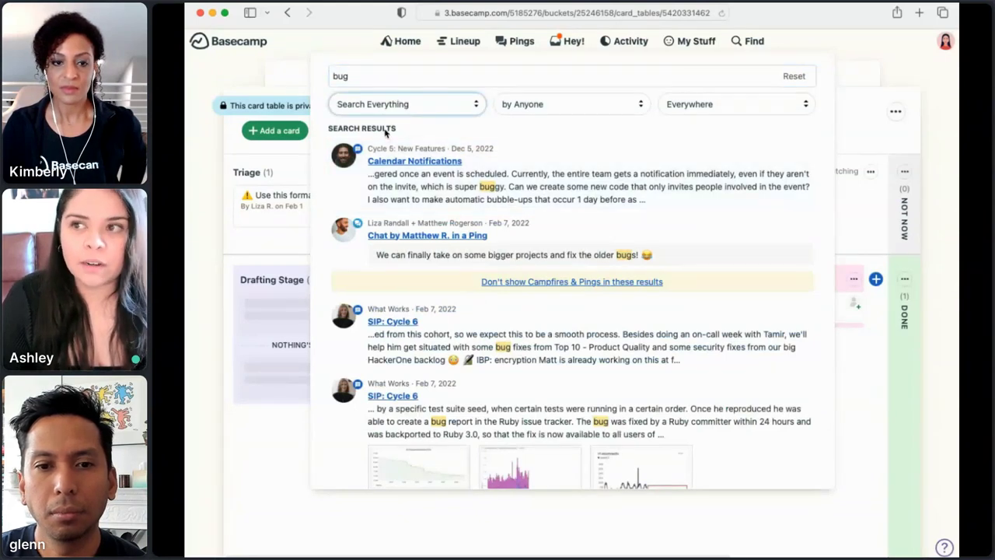
click(541, 104)
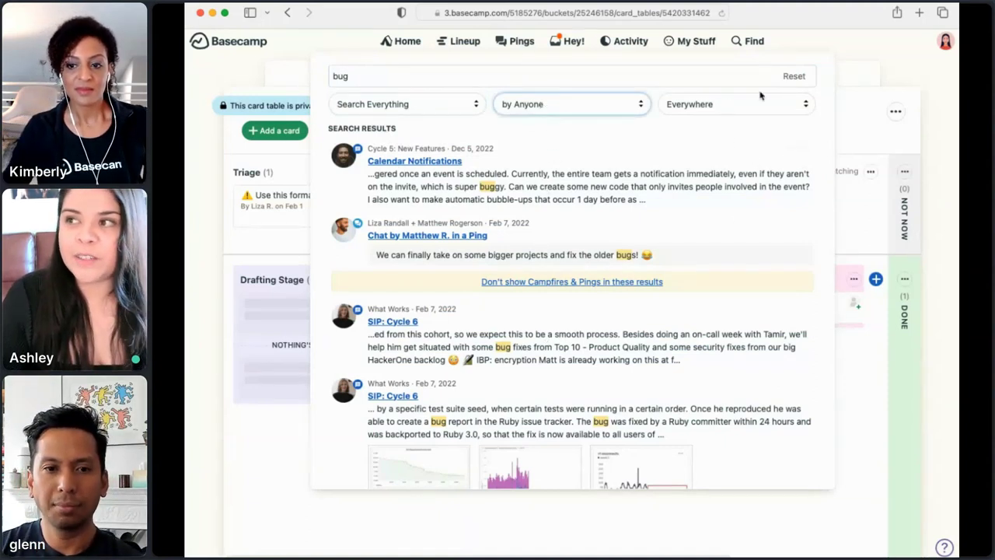
click(850, 128)
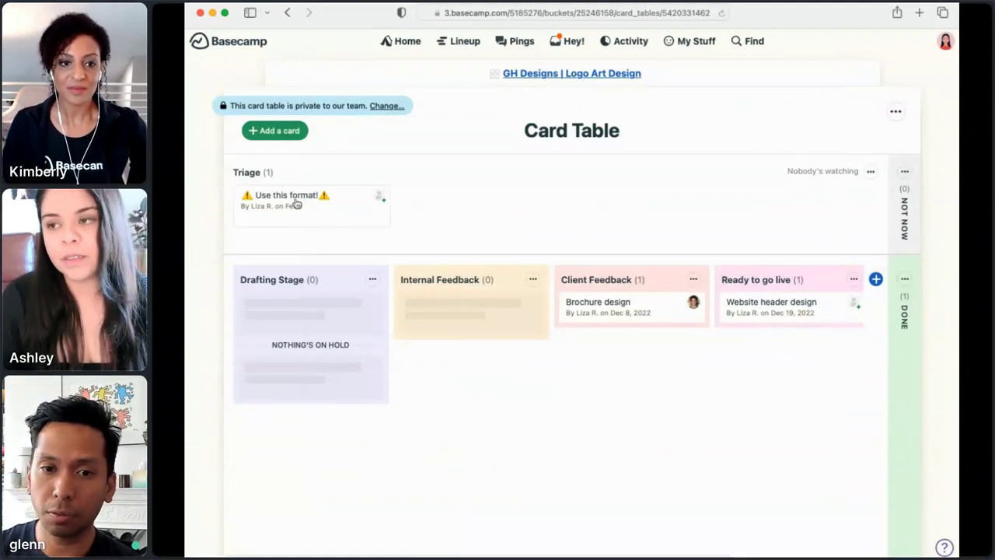
Rename the card table as "Intake Requests" and save the change
click(895, 111)
click(805, 168)
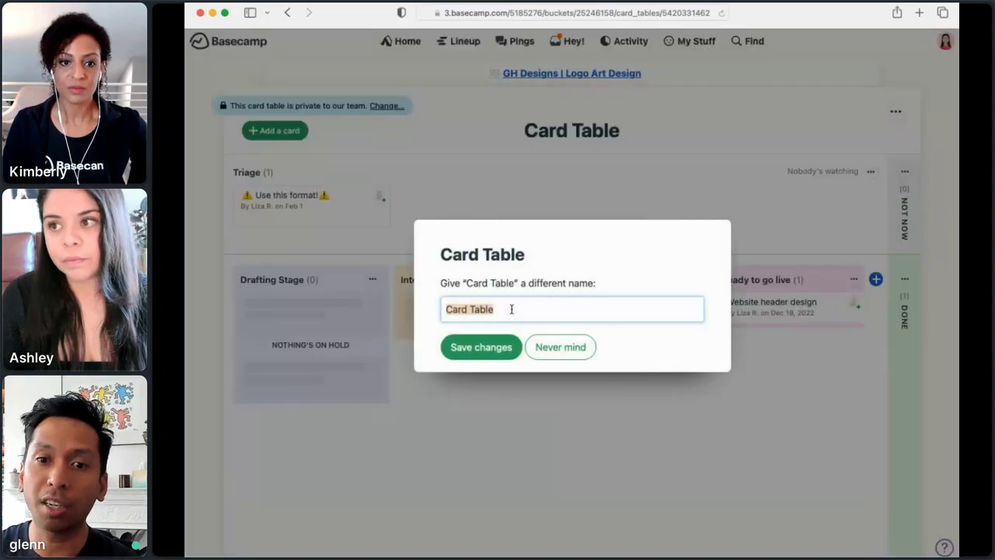
click(510, 308)
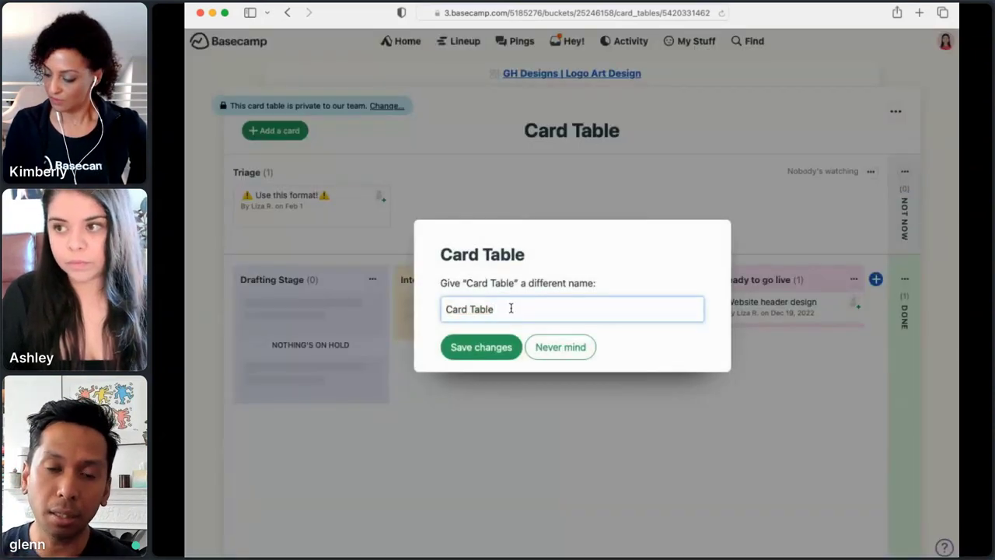
triple_click(511, 308)
text(Intake Request)
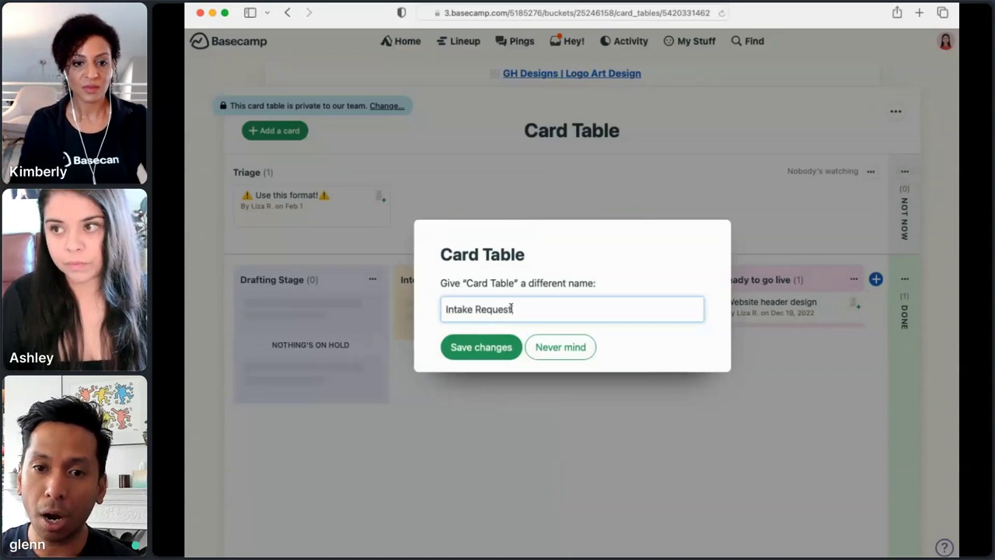
text(s)
click(504, 356)
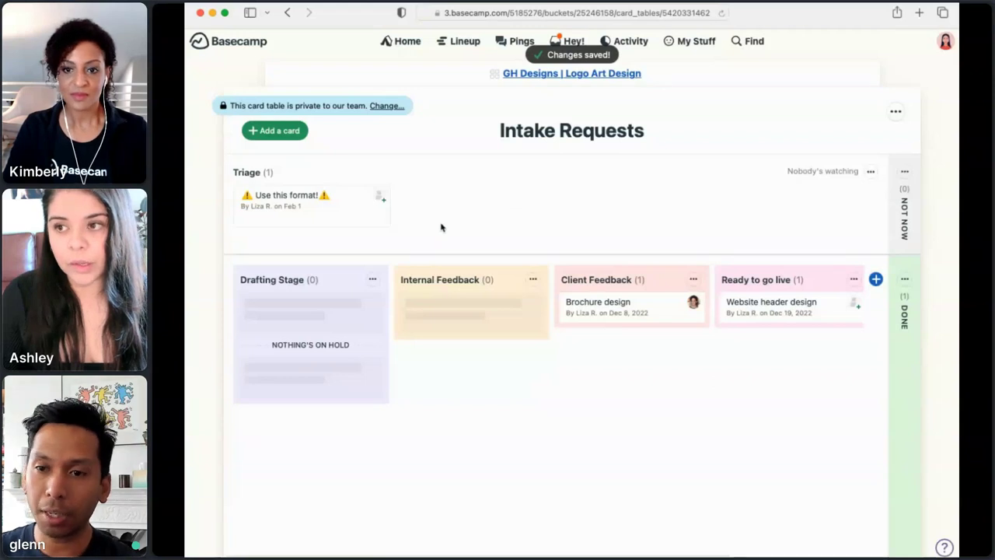
View the "Use this format!" card, go to its Triage list, and begin a new card titled "Request: Copy for ABC"
click(293, 199)
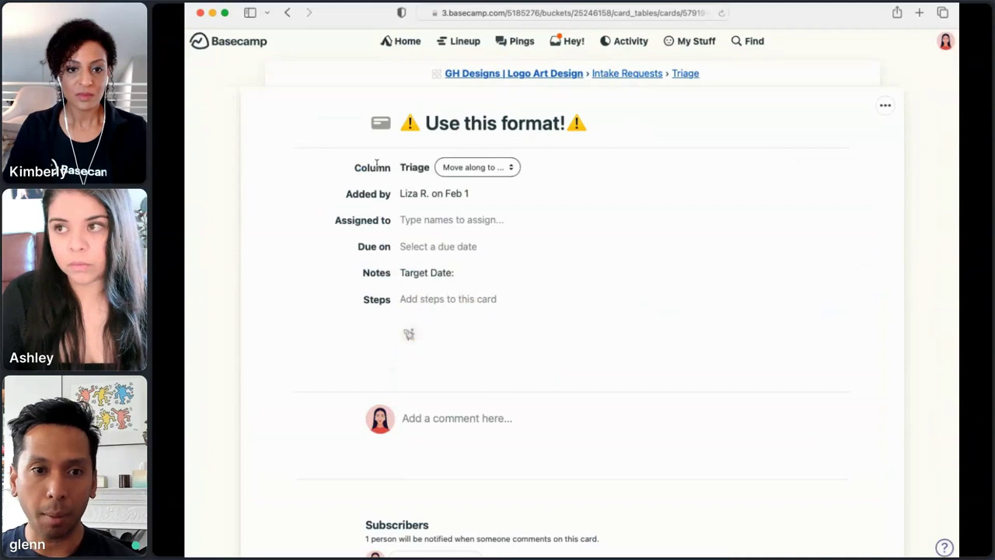
click(685, 73)
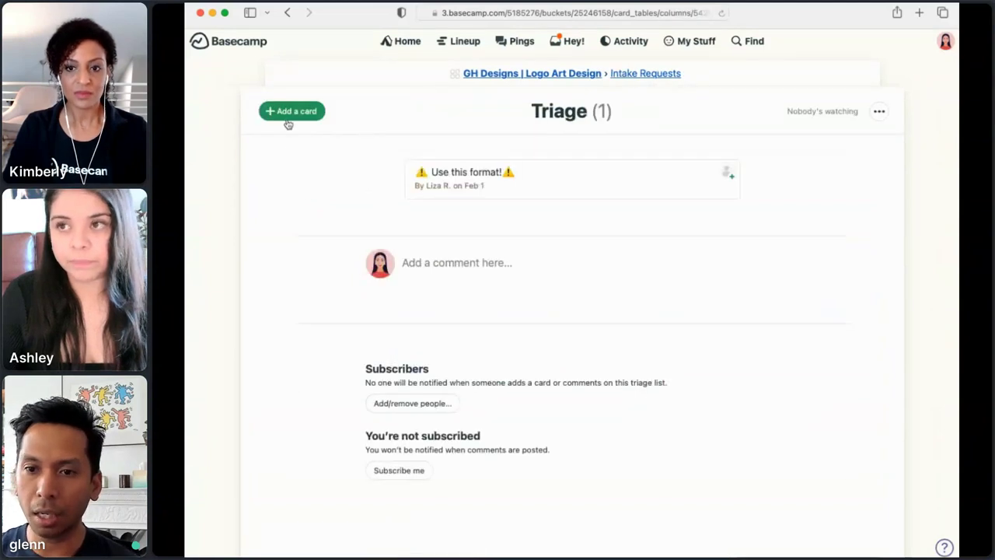
click(287, 122)
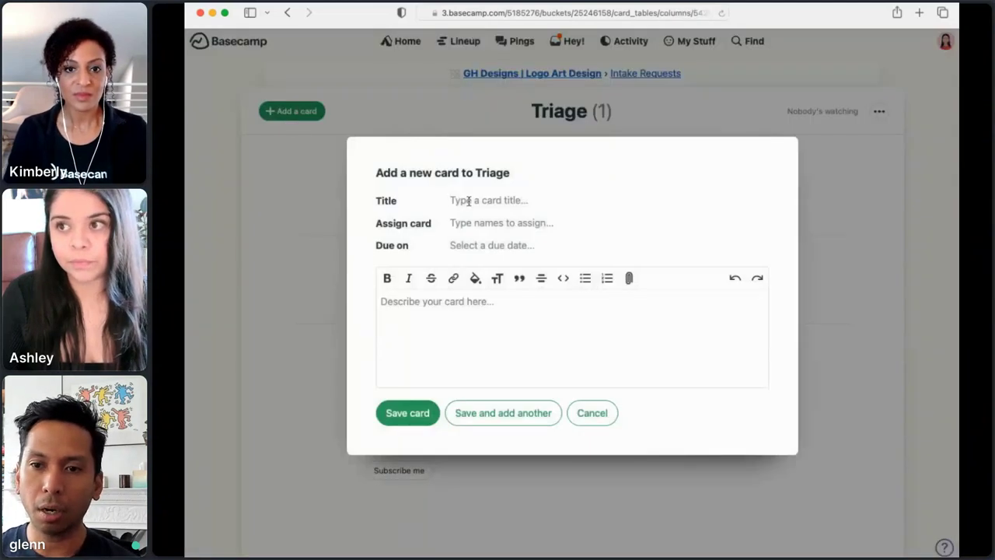
text(REque)
key(BackSpace)
key(BackSpace)
key(BackSpace)
key(BackSpace)
text(equest:)
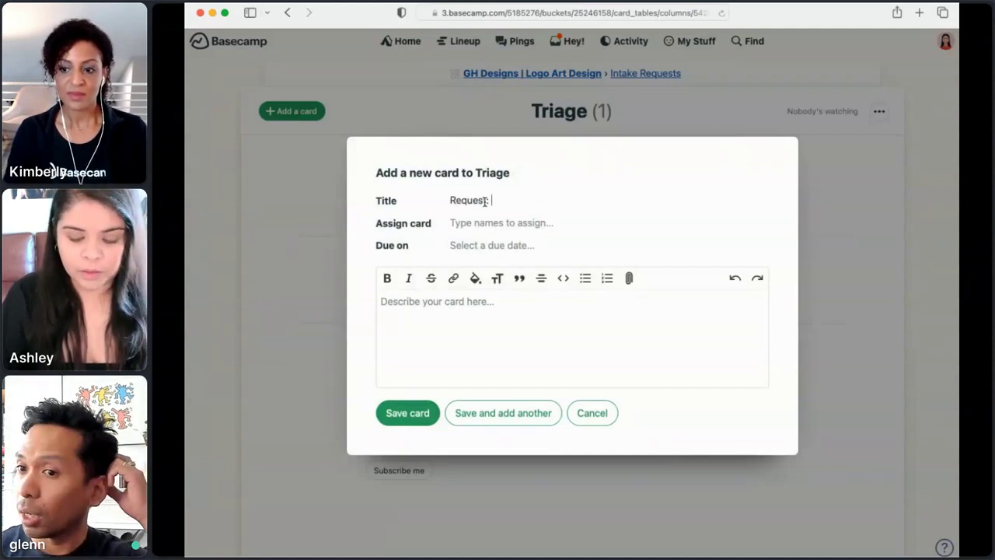
text( Copy for ABC)
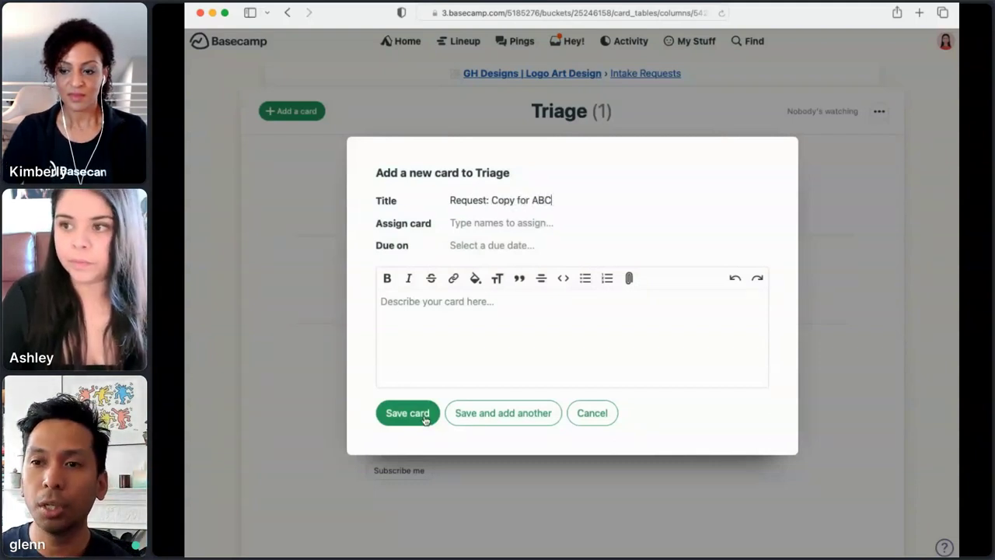
Enter "[Description]" as the new card's description and save the card in Triage
click(426, 360)
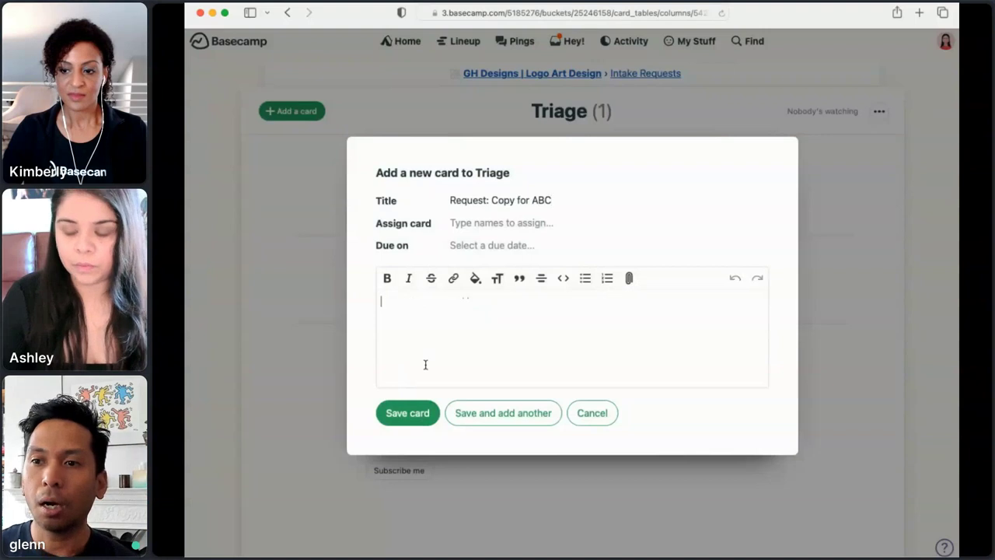
text([Description)
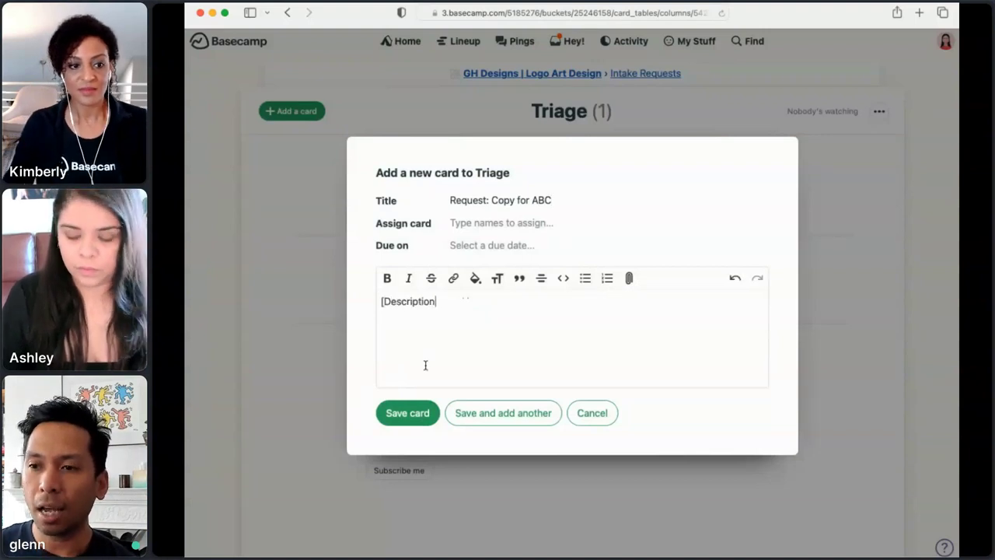
click(412, 414)
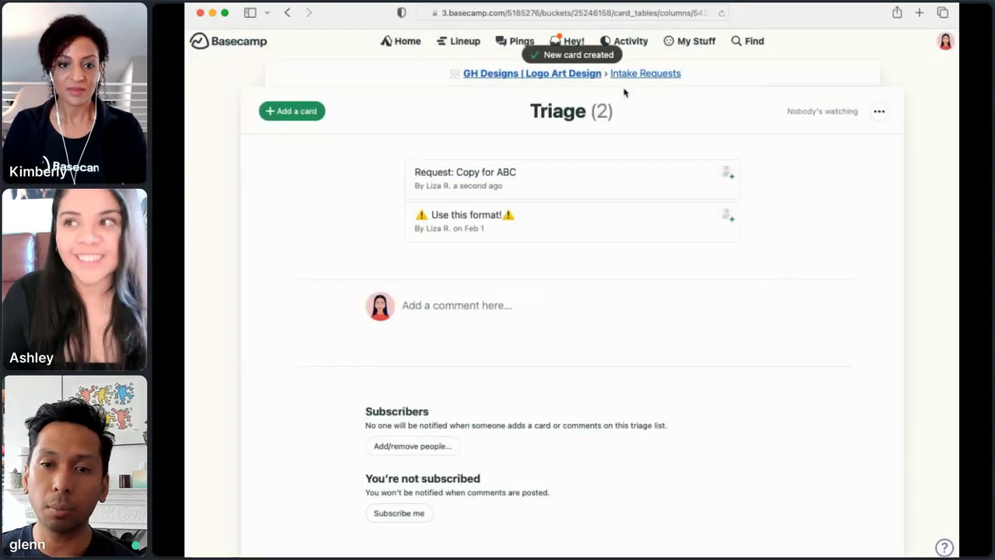
Return to the Intake Requests table, move "Request: Copy for ABC" to Drafting Stage, and assign it to the current account user
click(621, 73)
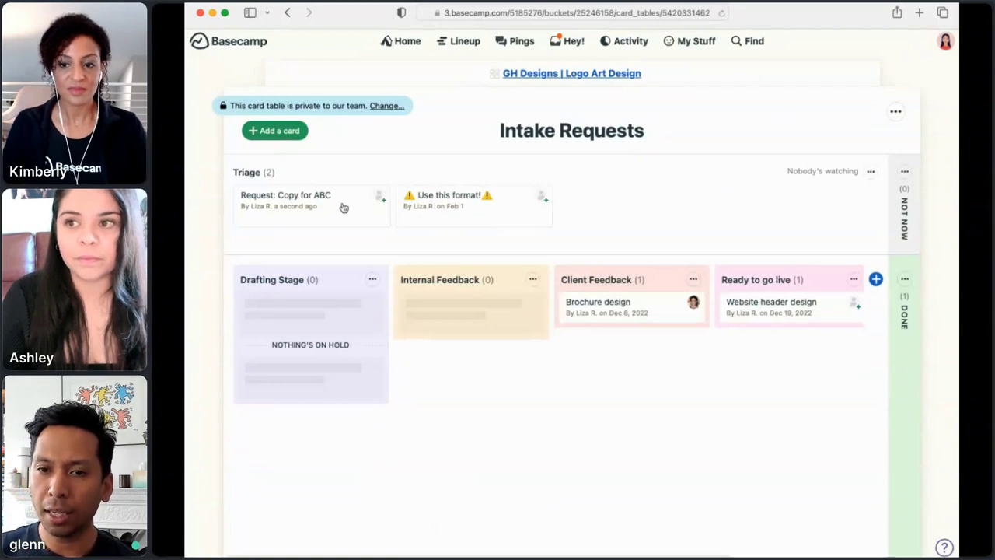
drag(343, 207, 301, 313)
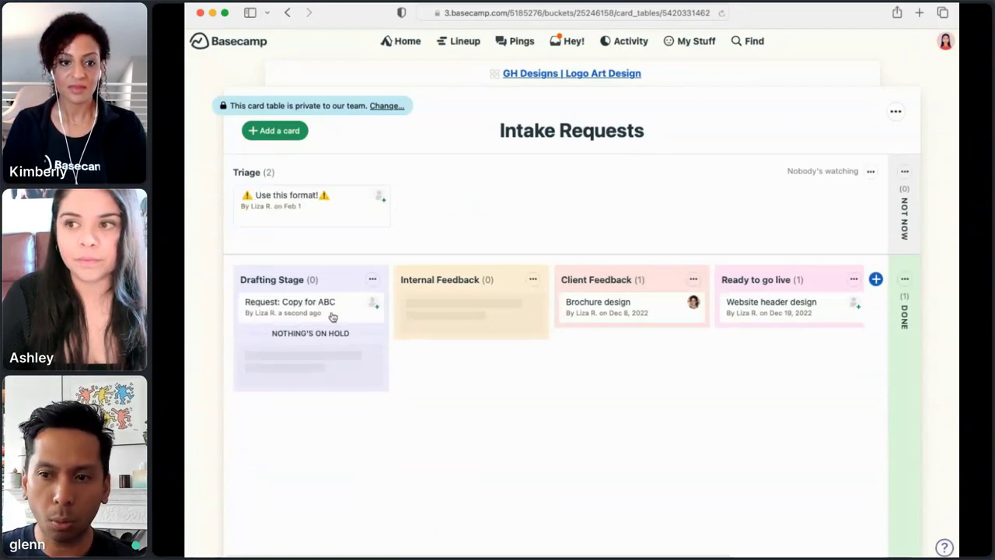
click(374, 305)
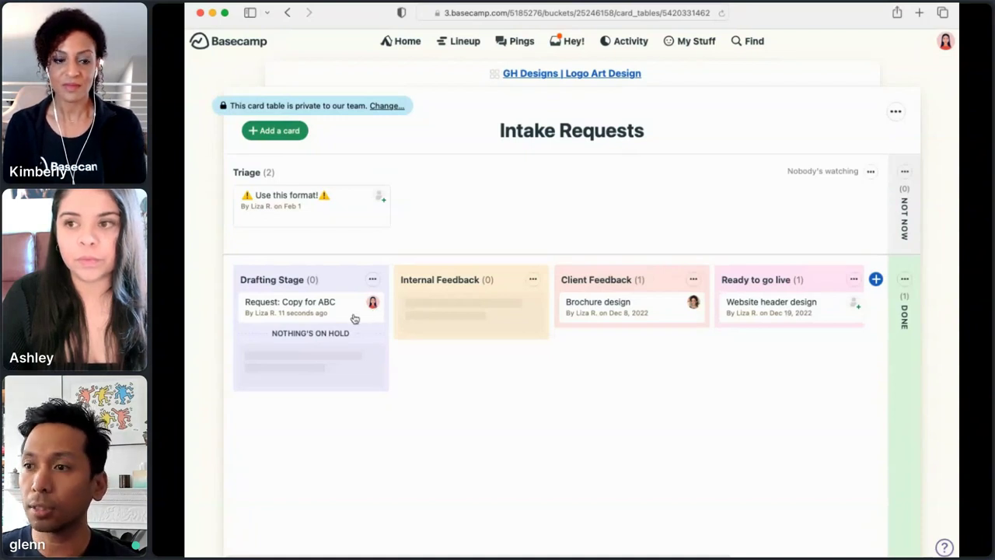
Put the "Request: Copy for ABC" card on hold in Drafting Stage and pass it along to Internal Feedback
drag(346, 316, 333, 356)
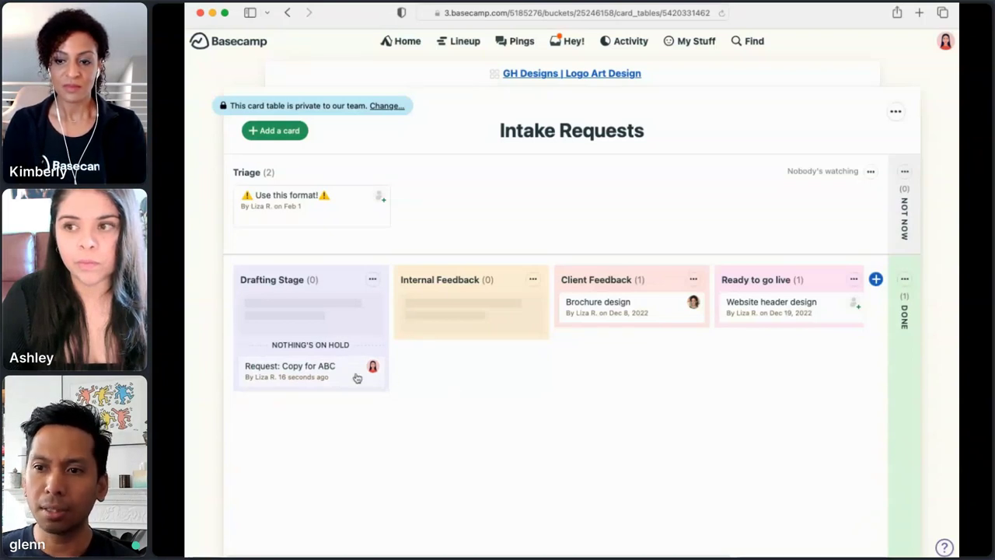
drag(327, 374, 428, 314)
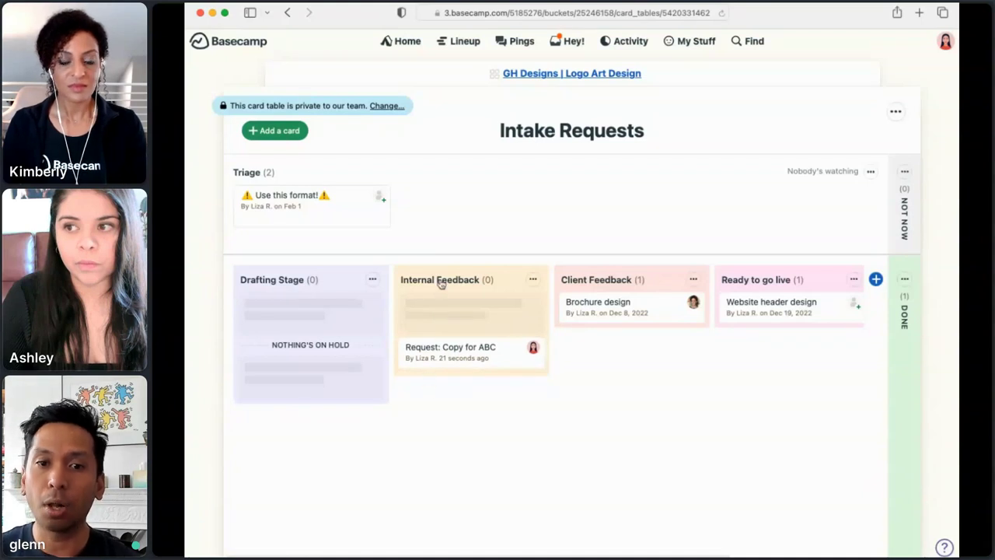
Examine the Internal Feedback column and the request card's move history and options, and return to the Intake Requests table
click(441, 281)
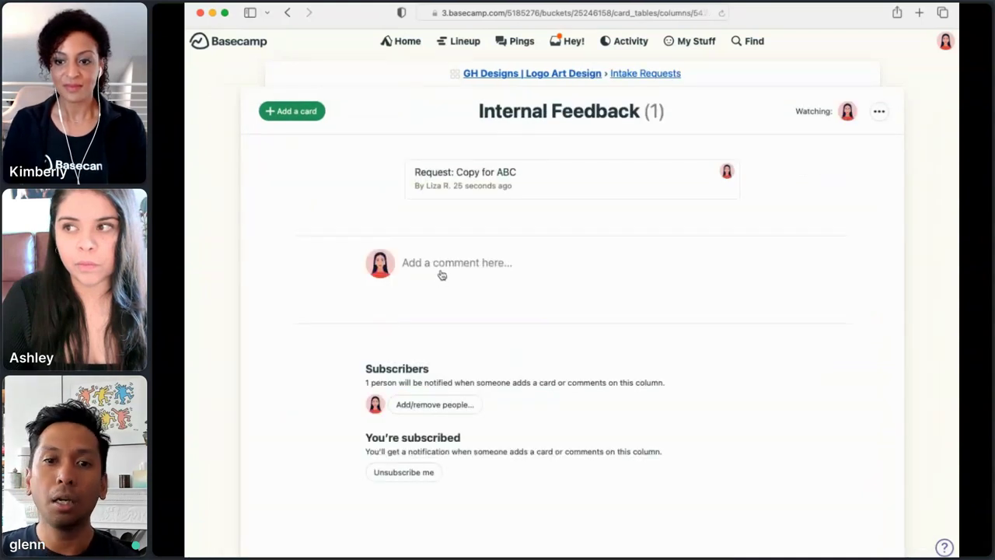
click(539, 190)
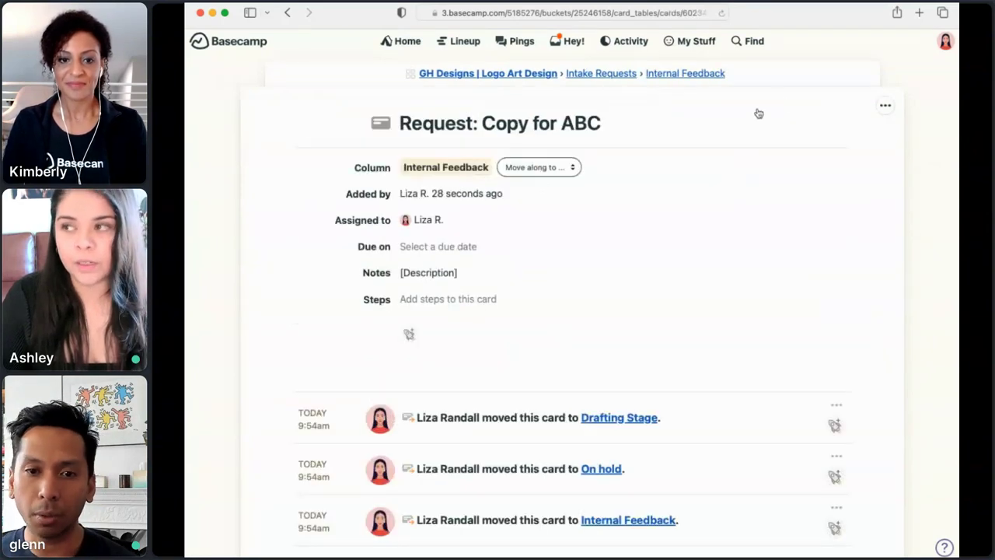
click(886, 105)
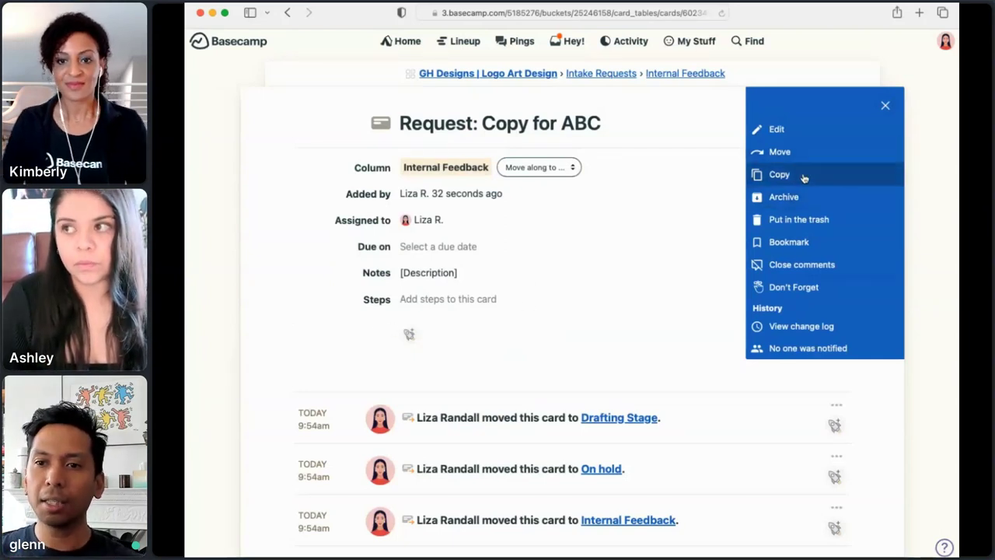
click(671, 76)
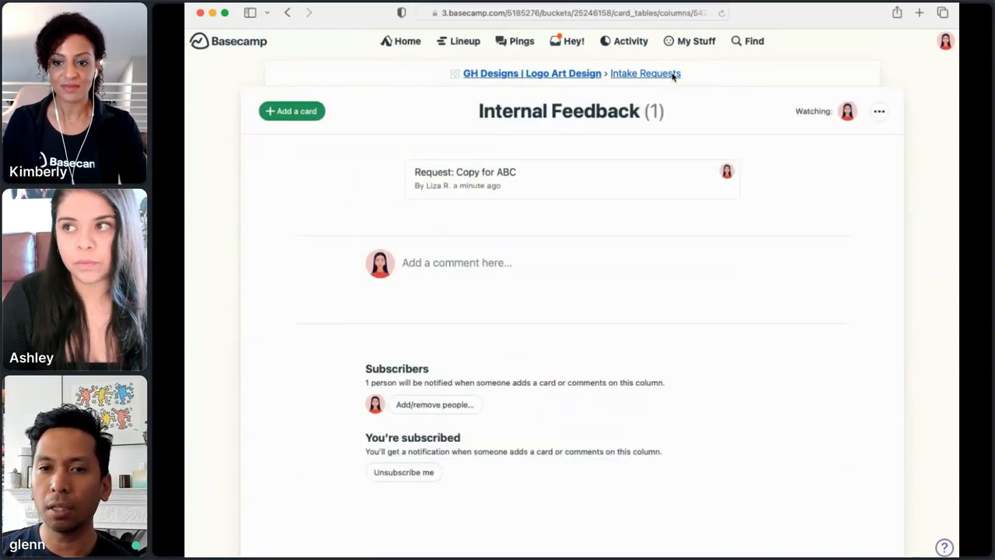
click(670, 74)
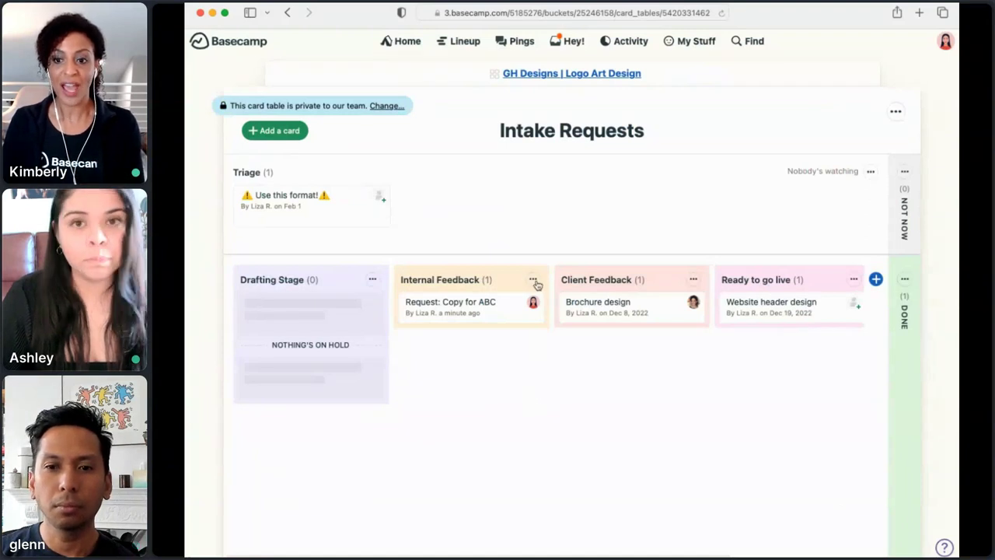
Check the watching and column options of Internal Feedback and Client Feedback, and close them without changes
click(533, 280)
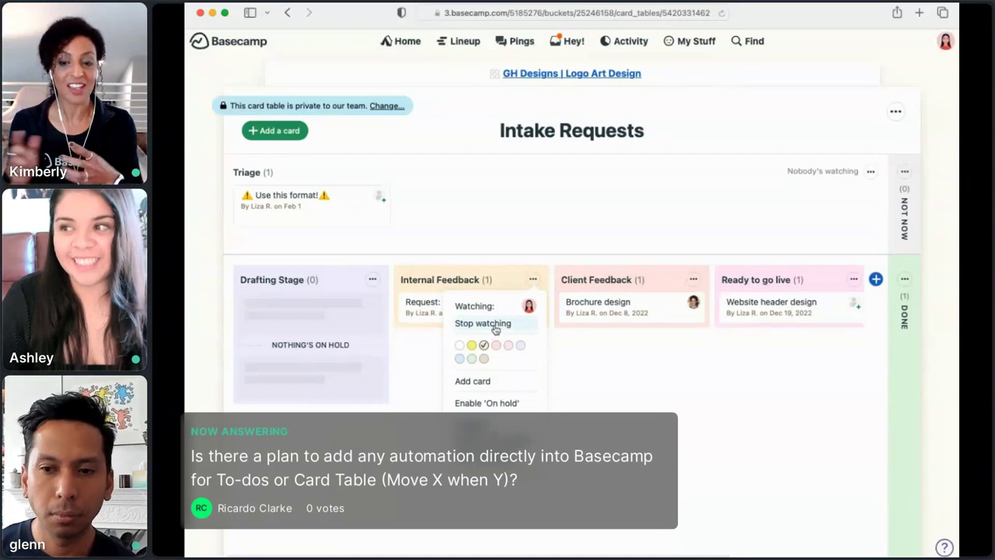
click(693, 281)
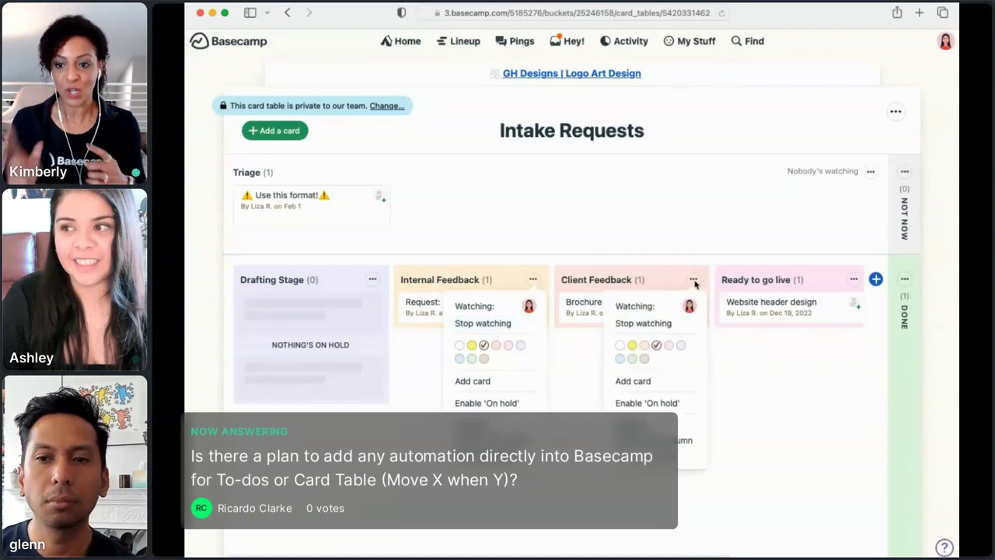
click(589, 377)
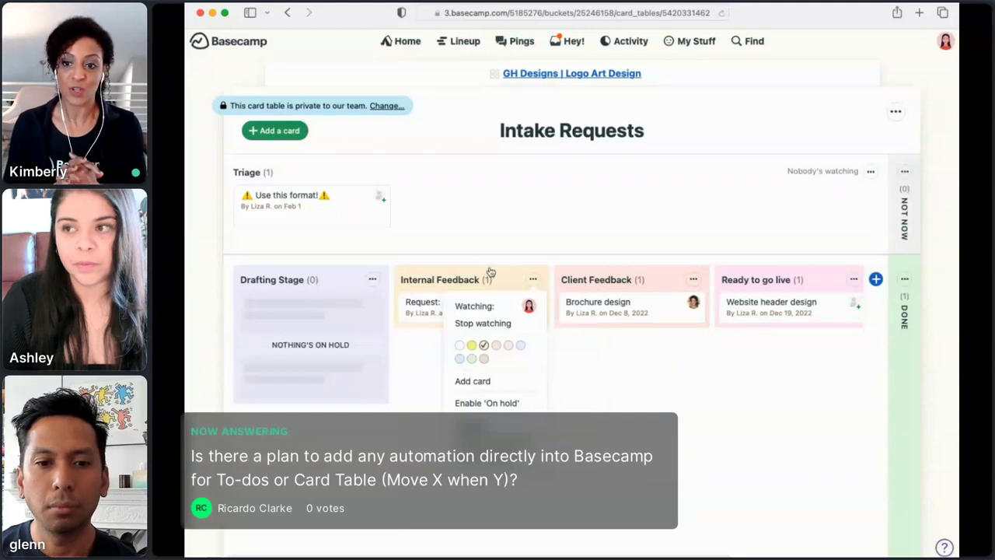
click(566, 367)
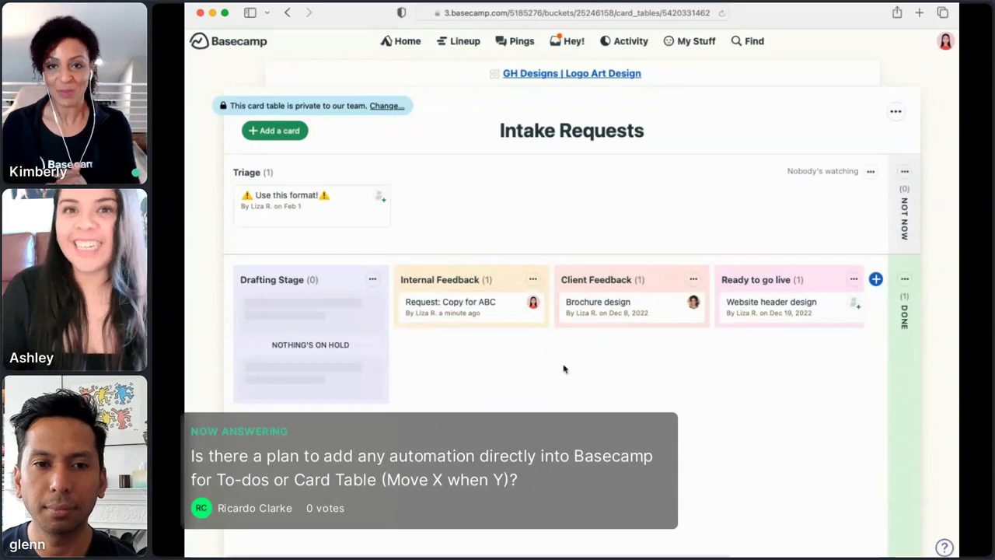
View the "Request: Copy for ABC" card details and go back through Internal Feedback to the Intake Requests table
click(493, 317)
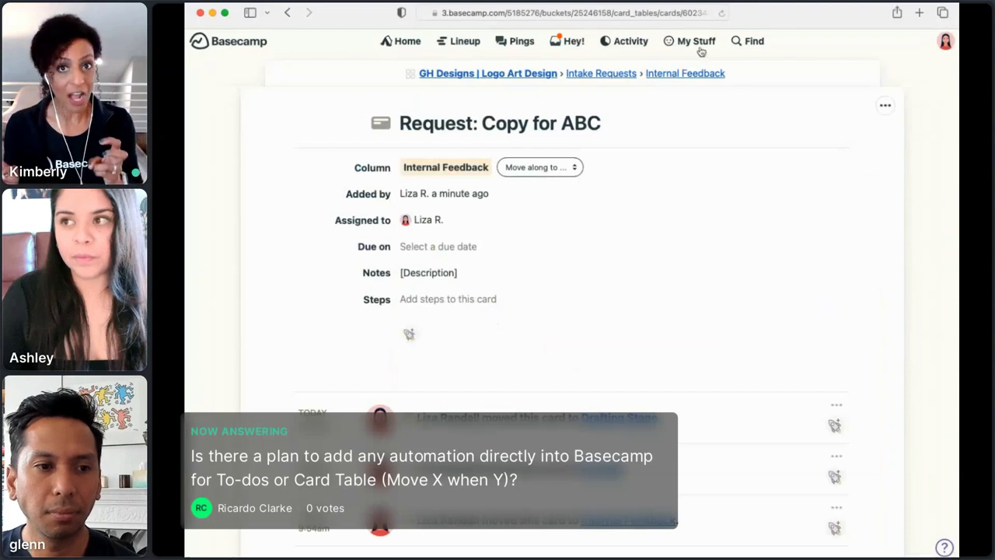
click(681, 74)
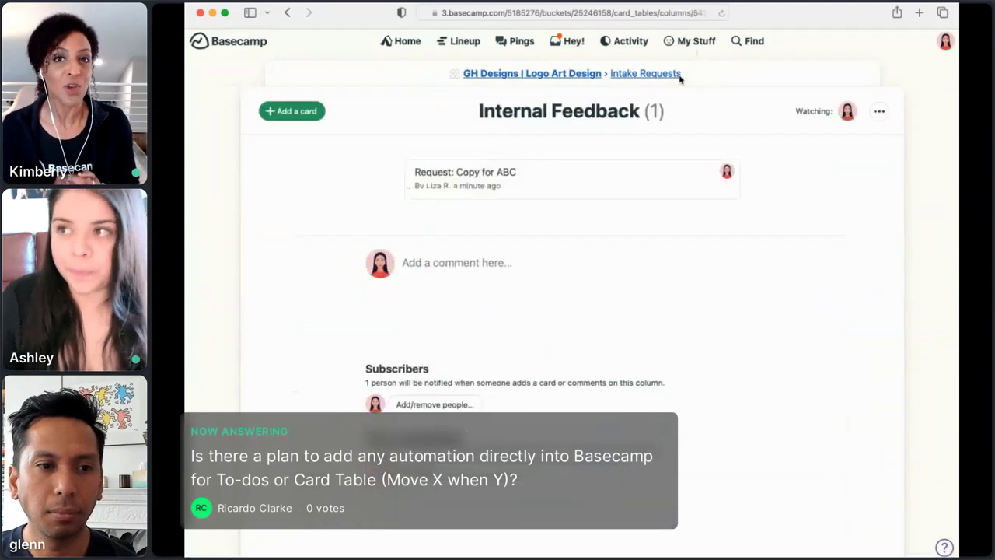
click(657, 75)
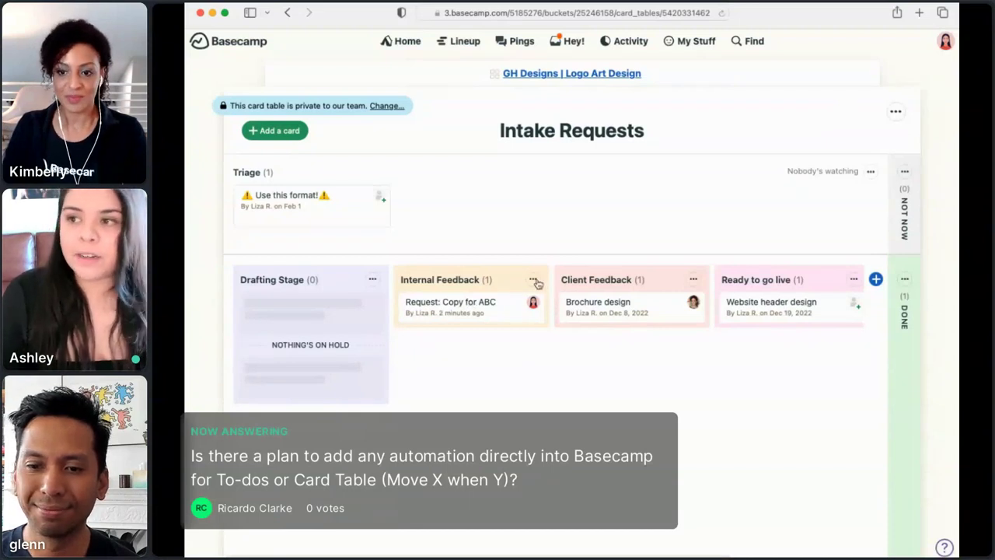
Stop watching the Client Feedback column and bring up its option to watch the column again
click(693, 281)
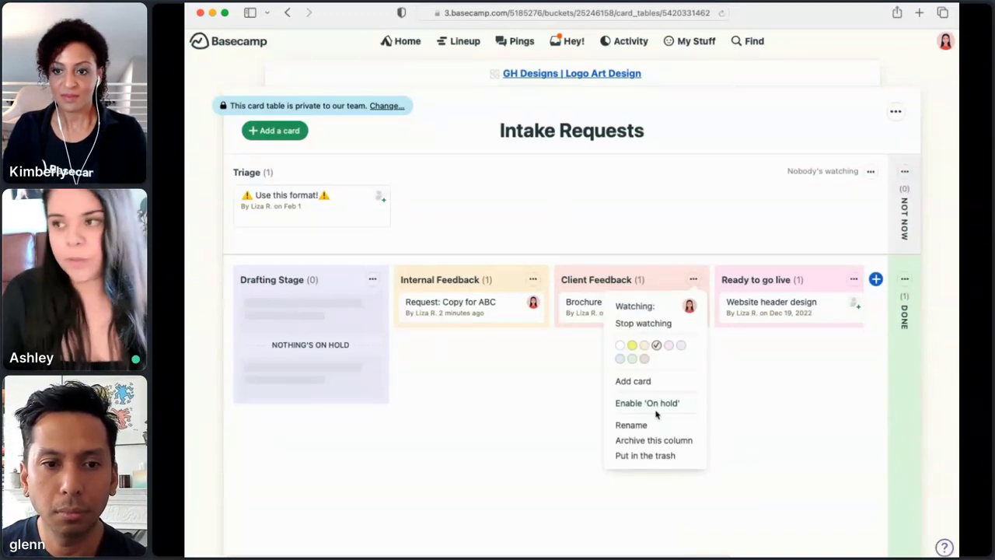
click(644, 323)
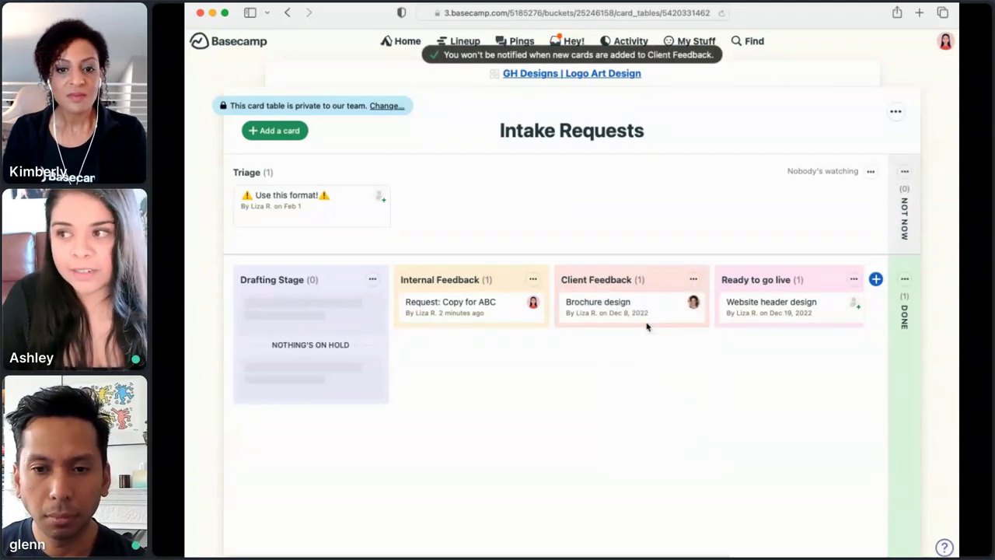
click(692, 279)
click(651, 305)
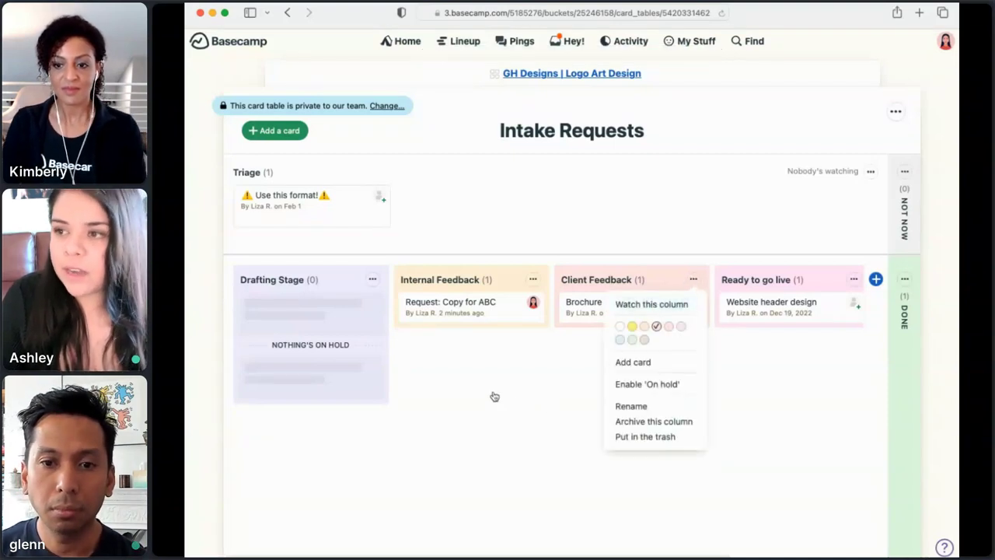
Move the "Request: Copy for ABC" card from Internal Feedback to Client Feedback and check the Hey! notifications
drag(494, 308, 587, 300)
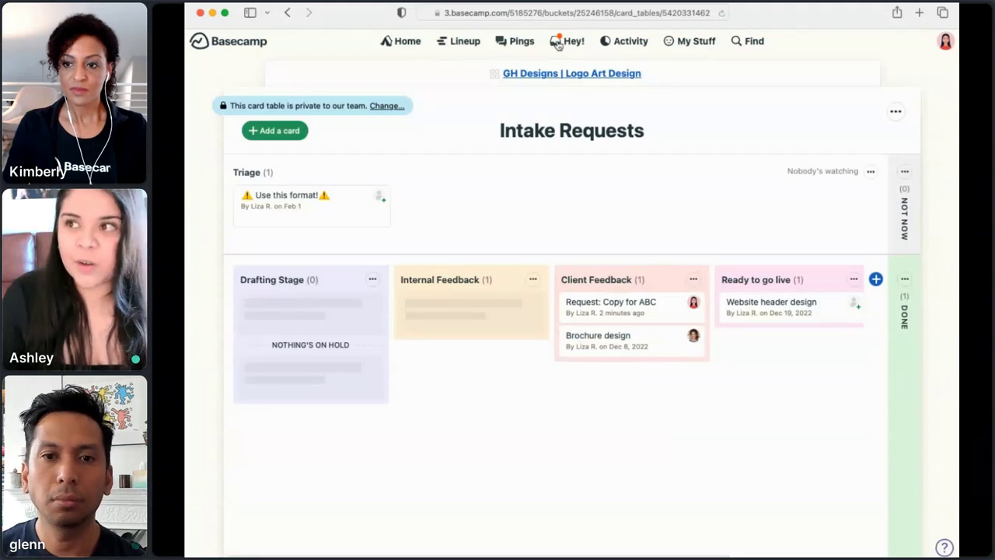
click(556, 43)
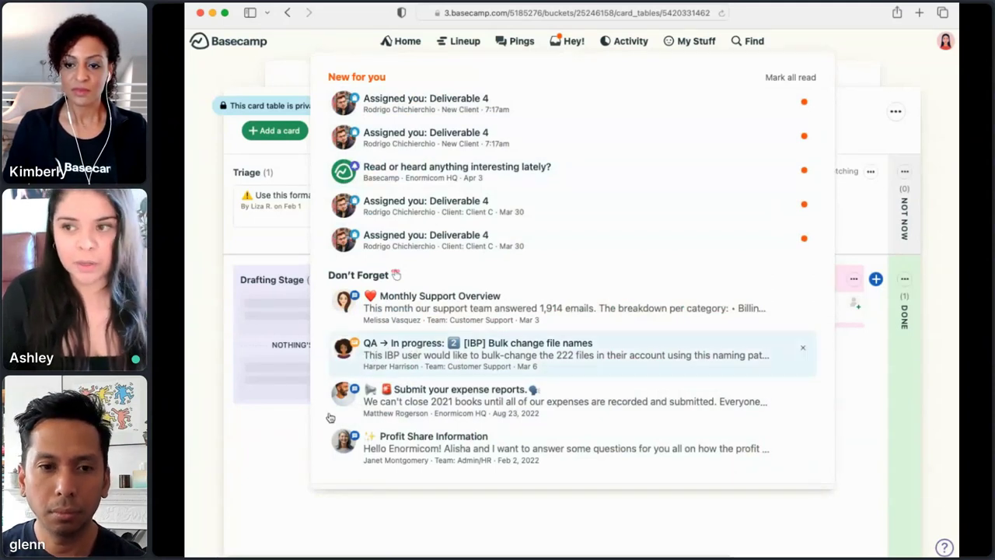
click(261, 489)
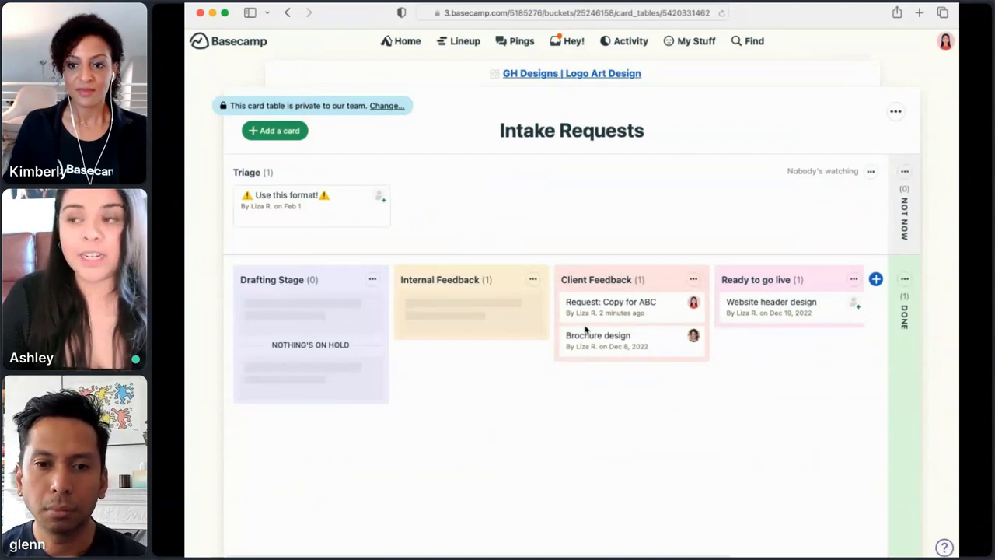
Review the move history of the "Brochure design" card and display the columns it can be moved to
click(618, 340)
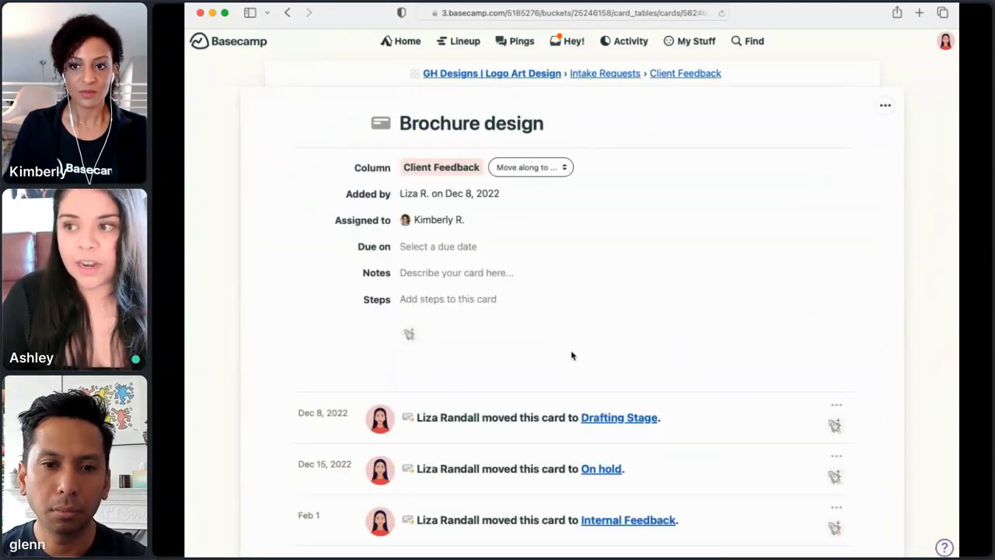
scroll(582, 349, down, 3)
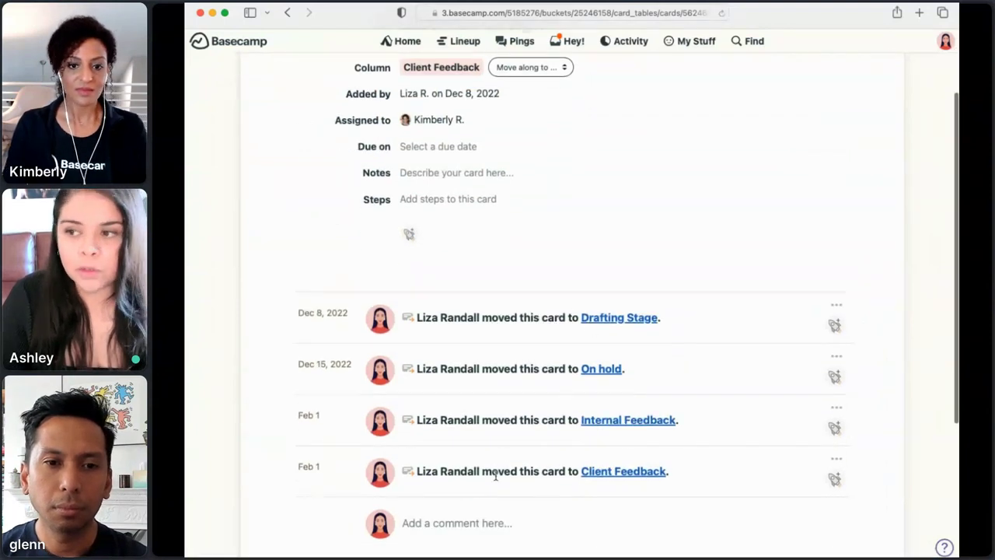
scroll(485, 520, down, 1)
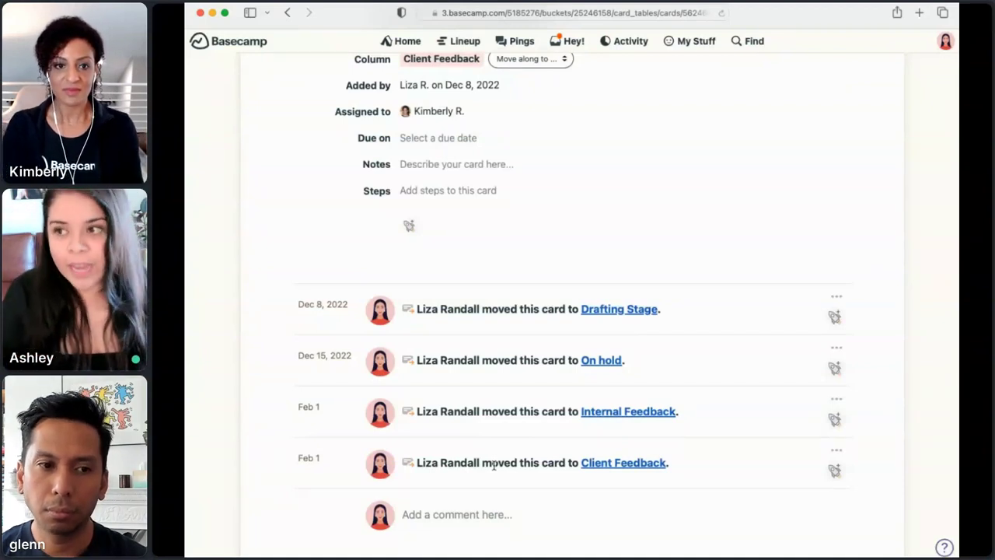
scroll(529, 435, up, 3)
click(519, 167)
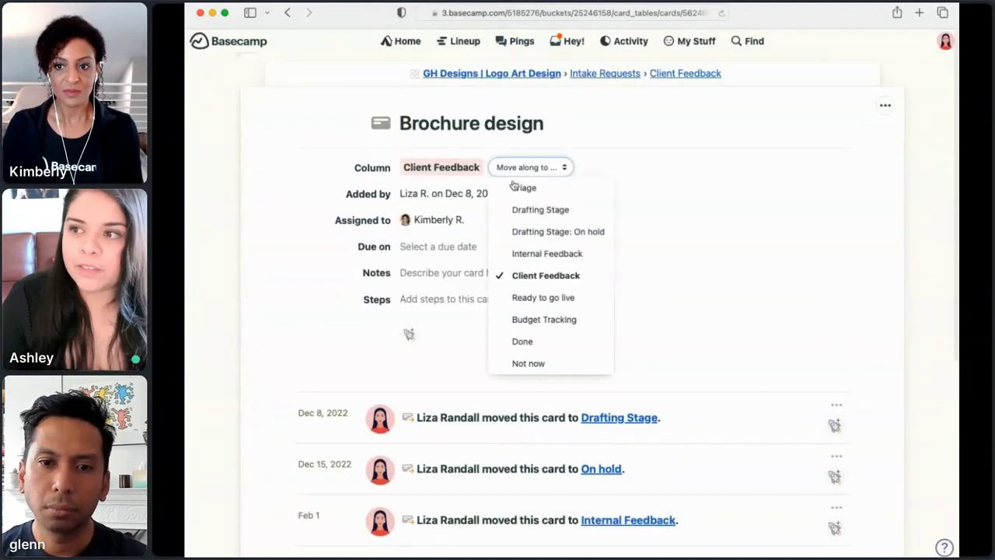
Move the "Brochure design" card to the "Ready to go live" column and return to the Intake Requests card table
click(537, 299)
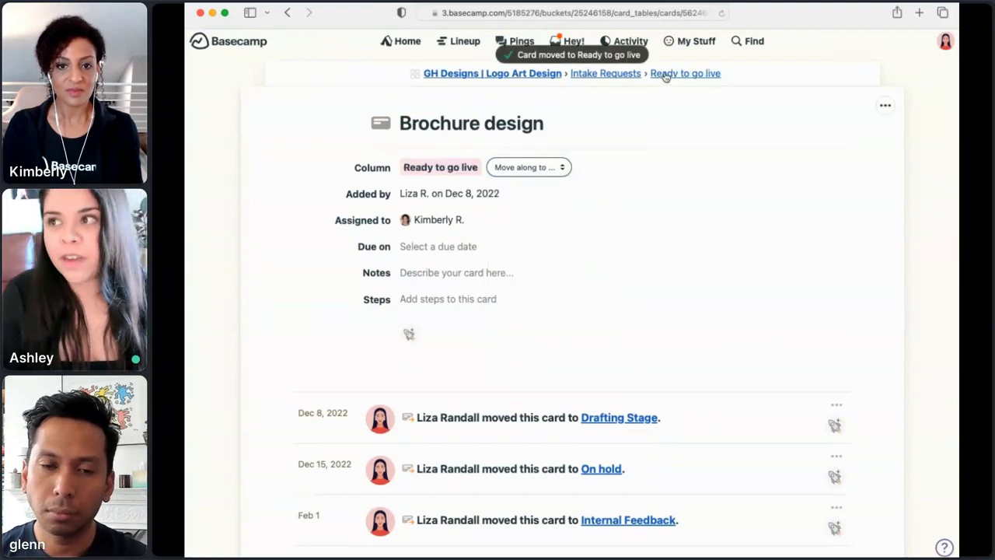
click(621, 78)
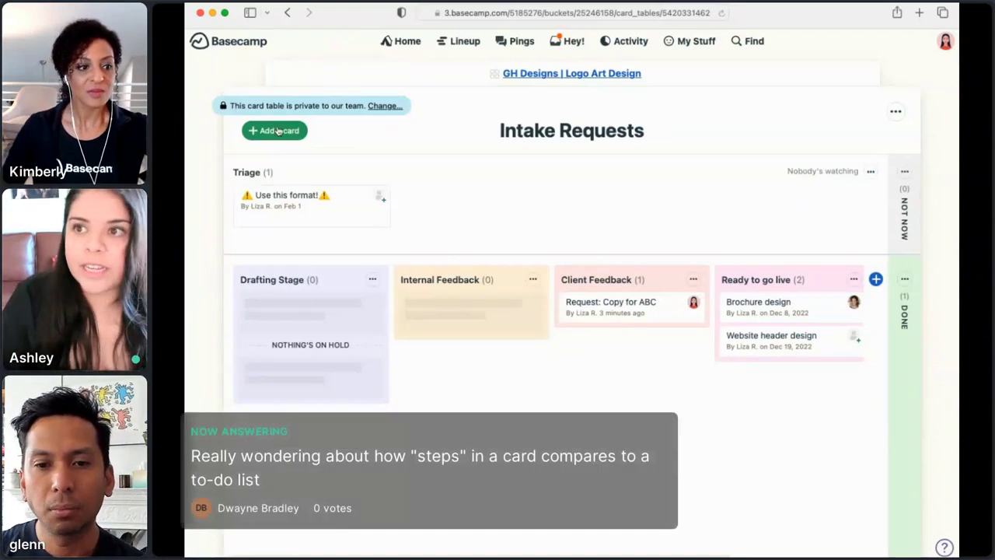
click(278, 130)
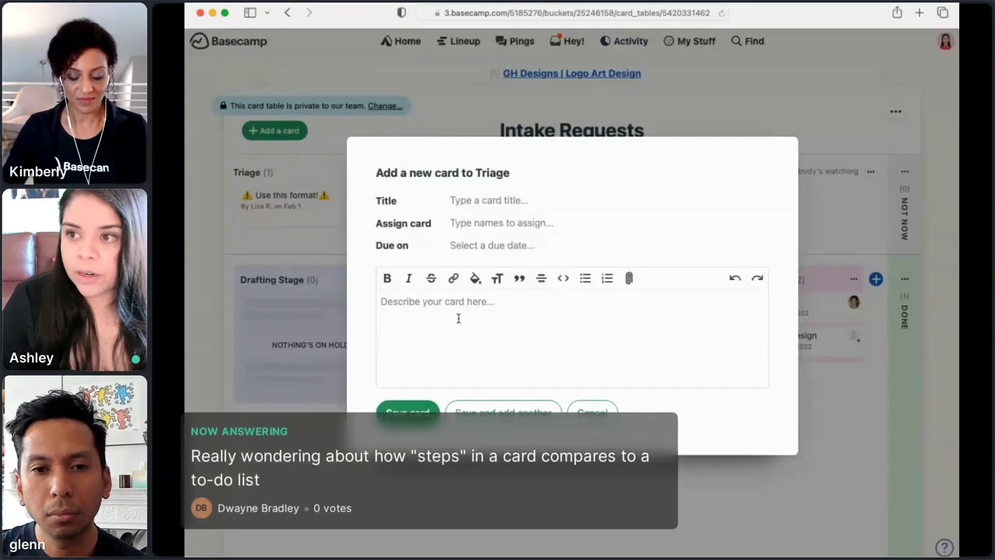
click(459, 317)
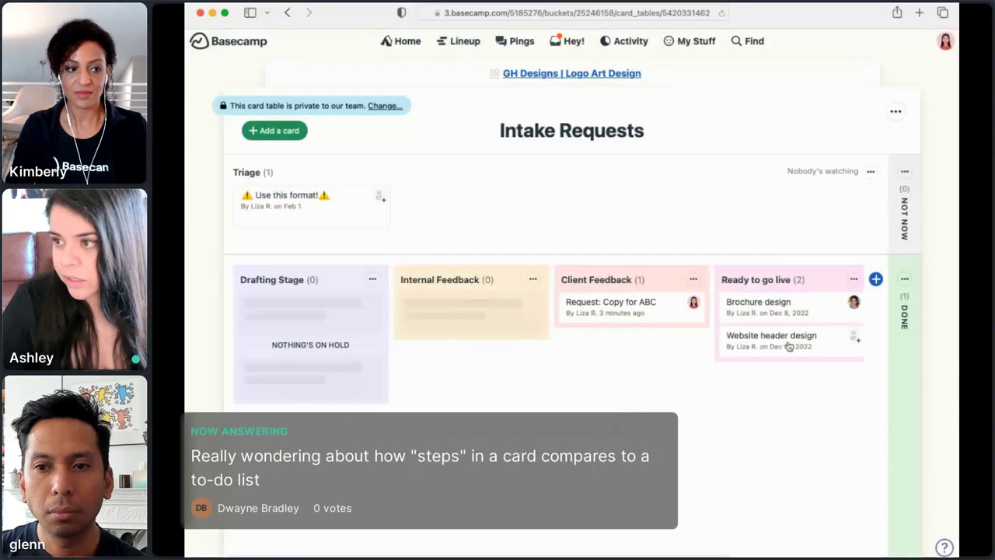
key(Escape)
Add steps 1, 2, 3 and 4 to the "Website header design" card and go back to the GH Designs | Logo Art Design project
click(781, 335)
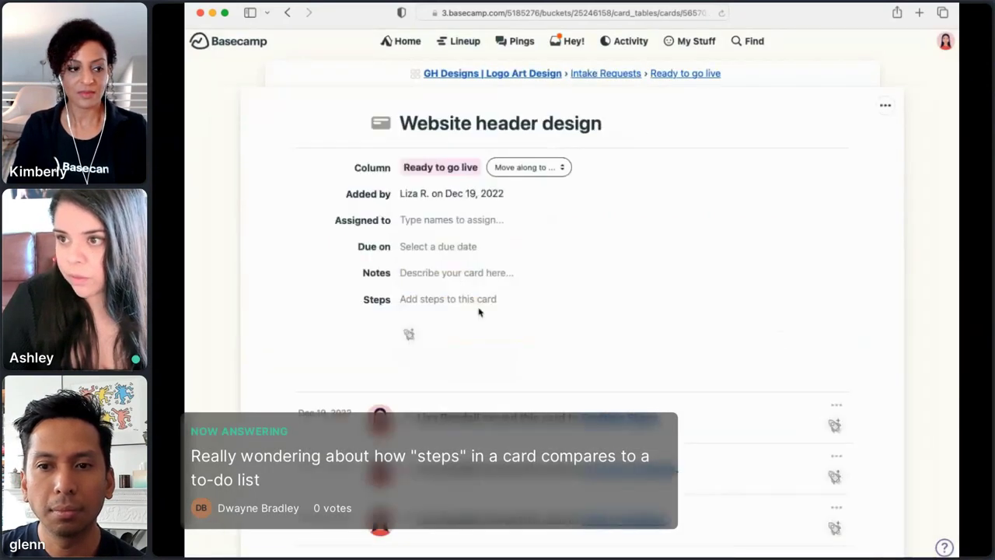
click(415, 303)
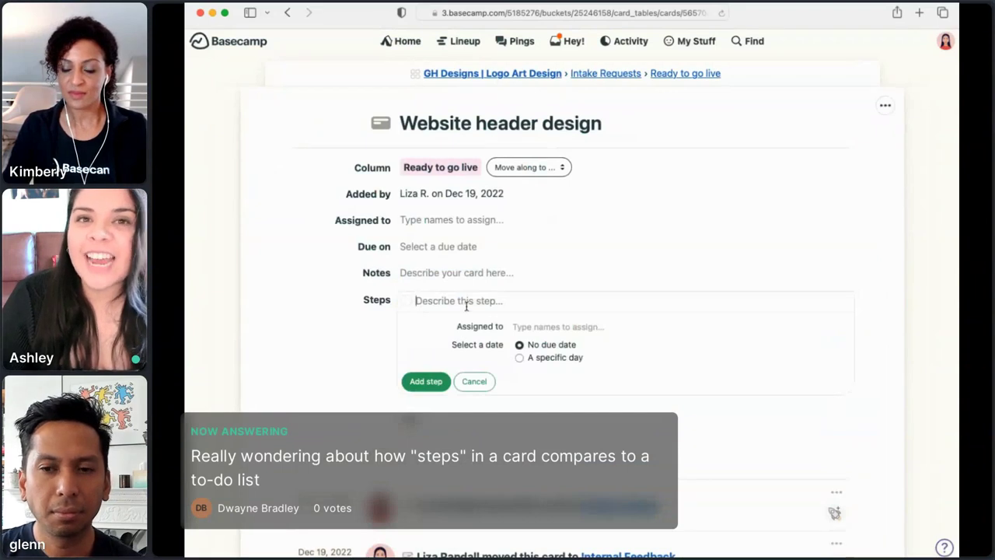
text(1)
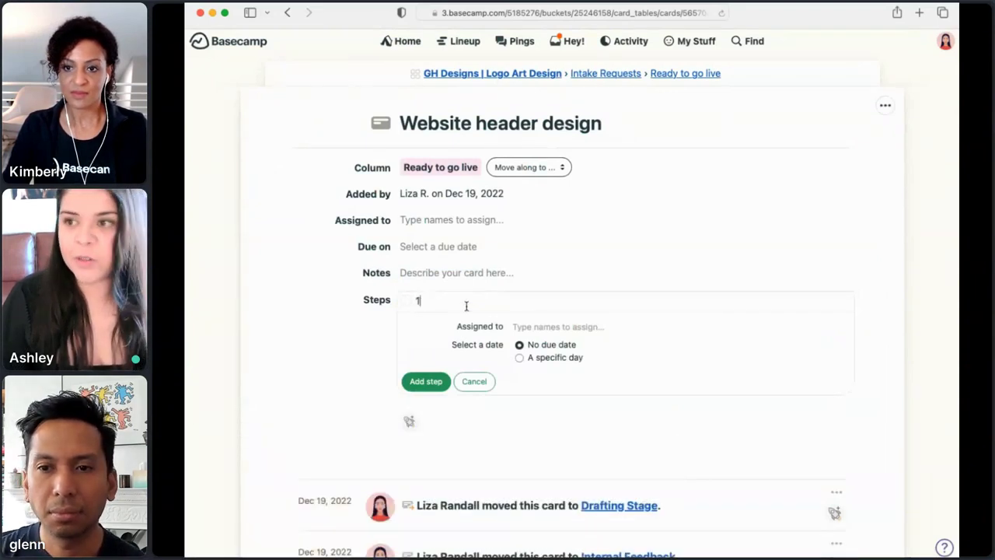
key(Return)
text(2)
key(Return)
text(3)
key(Return)
text(4)
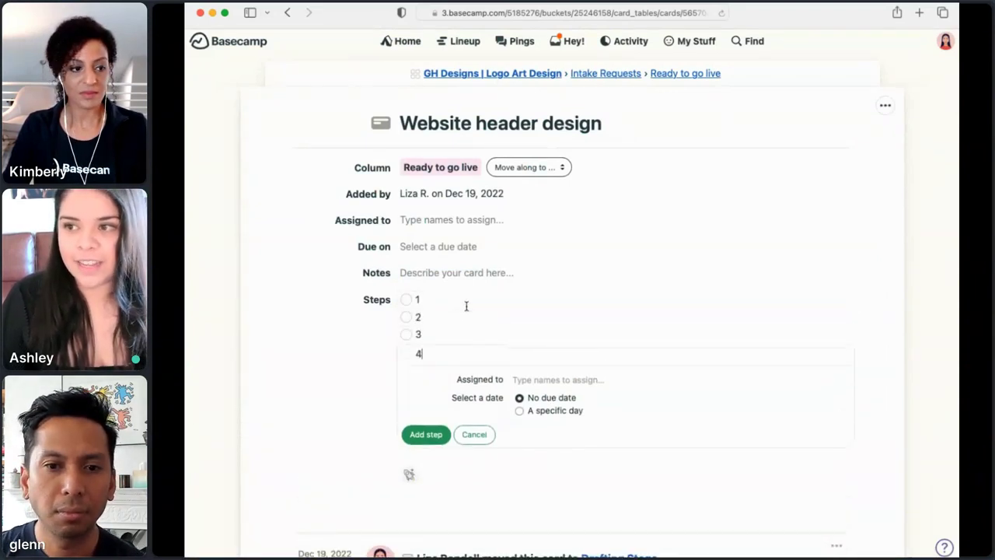
key(Return)
click(471, 454)
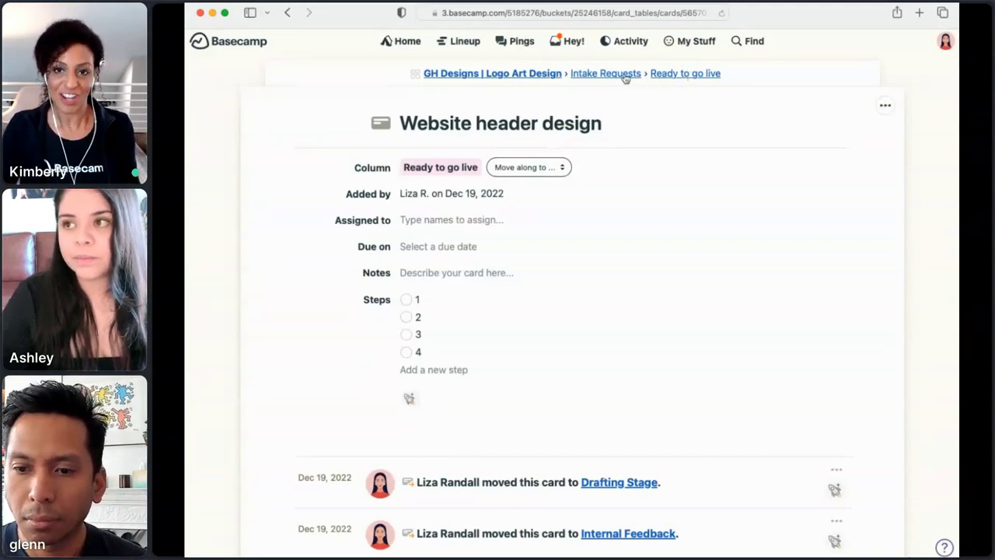
click(532, 73)
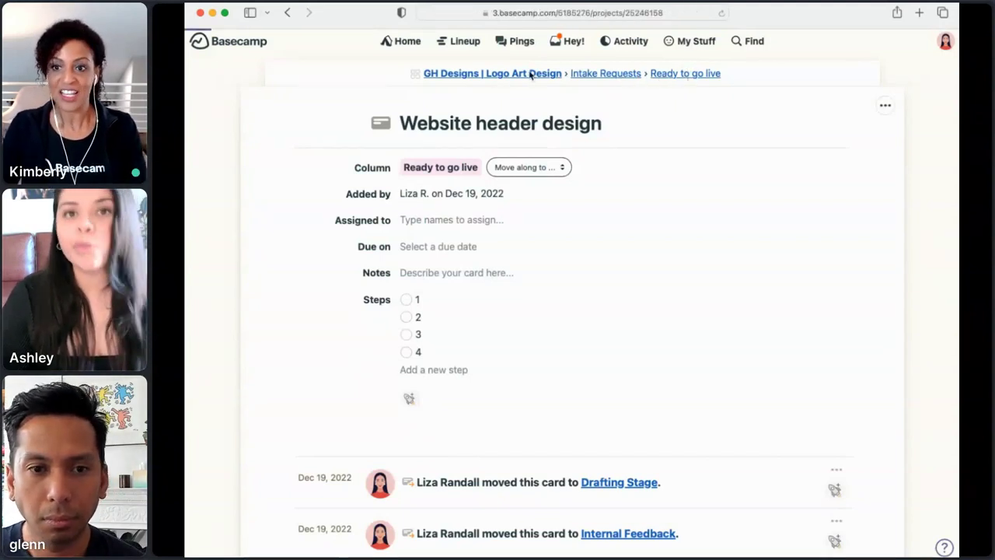